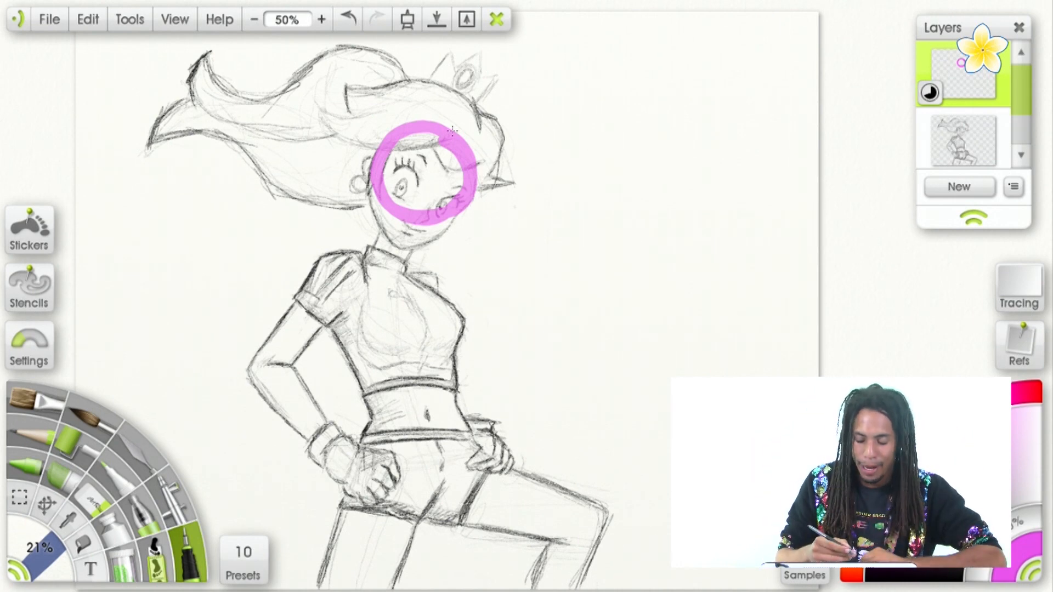
# Draw the tilted centre line of the face and the jaw outline down to the chin over the sketched head.
pyautogui.moveTo(462, 109)
pyautogui.mouseDown()
pyautogui.moveTo(441, 186)
pyautogui.moveTo(398, 251)
pyautogui.mouseUp()
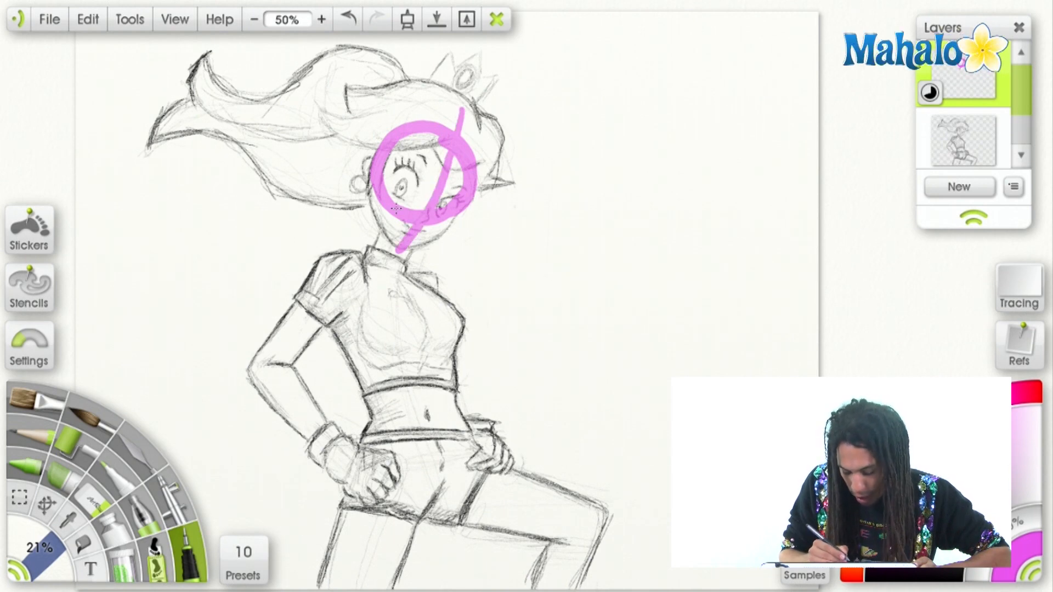
pyautogui.moveTo(370, 195)
pyautogui.mouseDown()
pyautogui.moveTo(393, 254)
pyautogui.moveTo(441, 235)
pyautogui.moveTo(462, 207)
pyautogui.mouseUp()
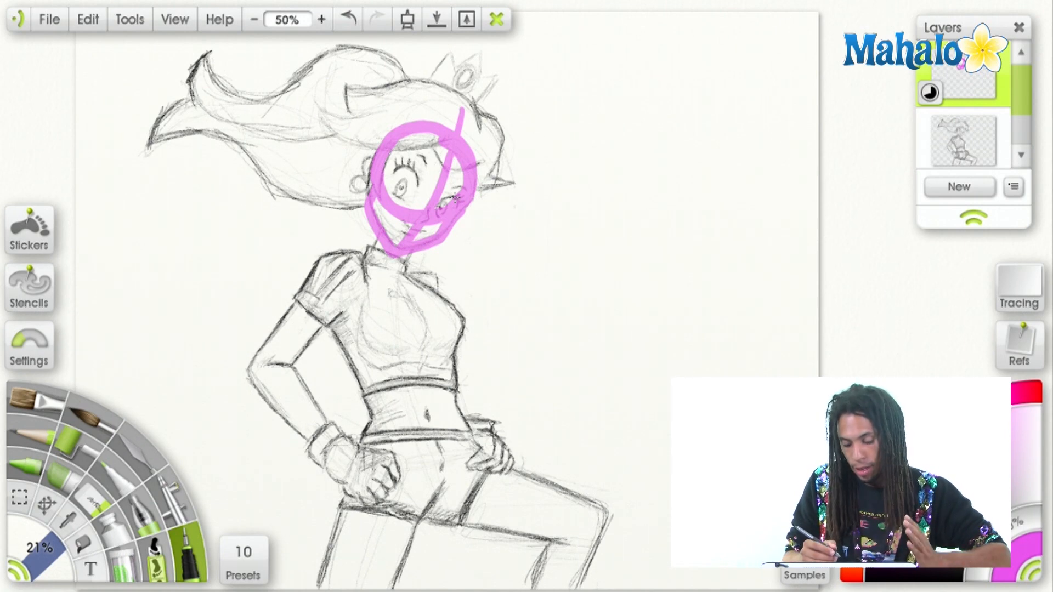
pyautogui.moveTo(395, 190)
pyautogui.mouseDown()
pyautogui.moveTo(415, 217)
pyautogui.moveTo(437, 211)
pyautogui.moveTo(425, 218)
pyautogui.moveTo(438, 207)
pyautogui.moveTo(428, 191)
pyautogui.moveTo(437, 162)
pyautogui.moveTo(434, 217)
pyautogui.mouseUp()
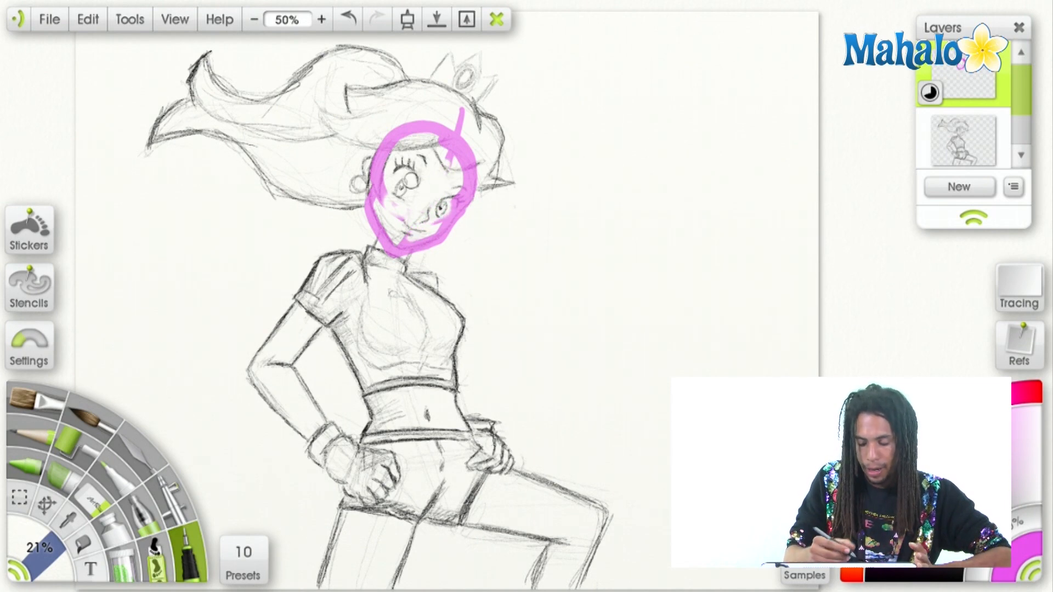
pyautogui.click(353, 24)
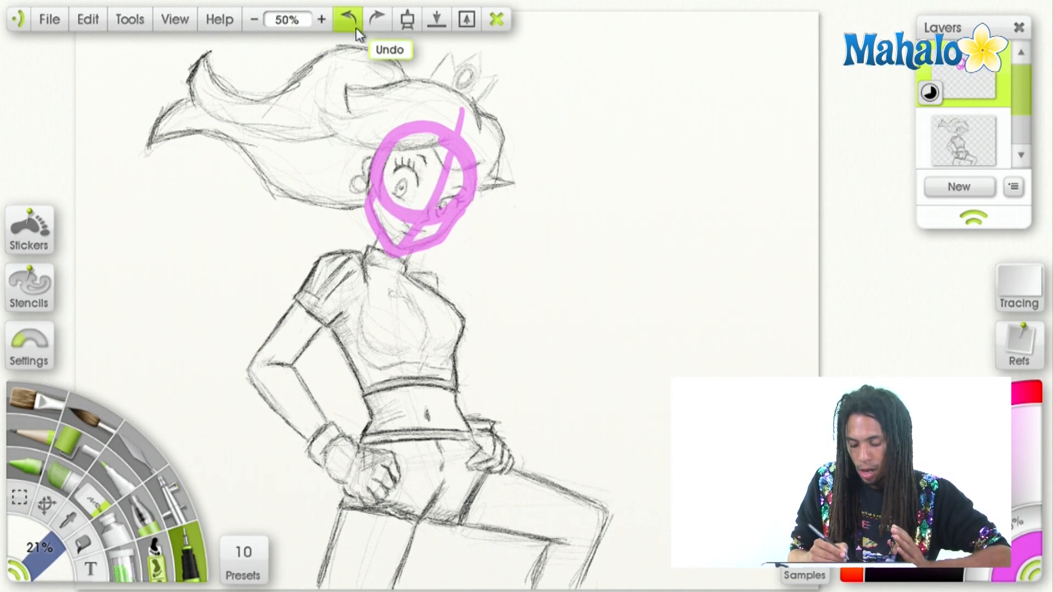
# Draw the neck and a tilted ribcage oval over the chest, with a curved spine line running down to the crotch.
pyautogui.moveTo(380, 233)
pyautogui.mouseDown()
pyautogui.moveTo(399, 277)
pyautogui.moveTo(365, 248)
pyautogui.moveTo(329, 267)
pyautogui.moveTo(319, 294)
pyautogui.moveTo(337, 325)
pyautogui.moveTo(367, 352)
pyautogui.moveTo(413, 364)
pyautogui.moveTo(457, 355)
pyautogui.moveTo(461, 323)
pyautogui.moveTo(428, 280)
pyautogui.moveTo(338, 247)
pyautogui.moveTo(320, 268)
pyautogui.mouseUp()
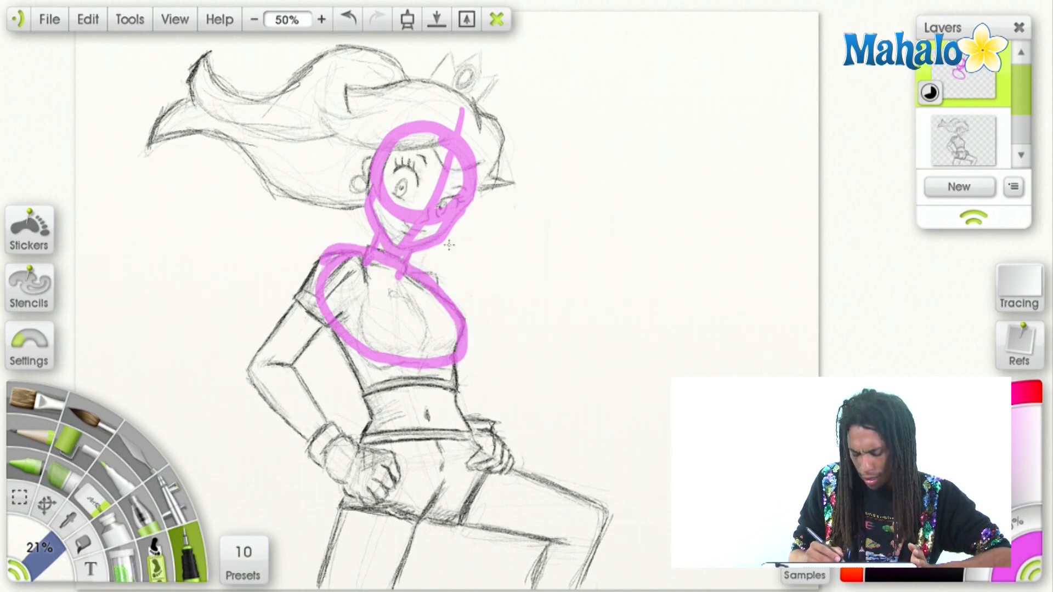
pyautogui.moveTo(400, 241)
pyautogui.mouseDown()
pyautogui.moveTo(385, 301)
pyautogui.moveTo(395, 361)
pyautogui.moveTo(439, 469)
pyautogui.moveTo(435, 530)
pyautogui.mouseUp()
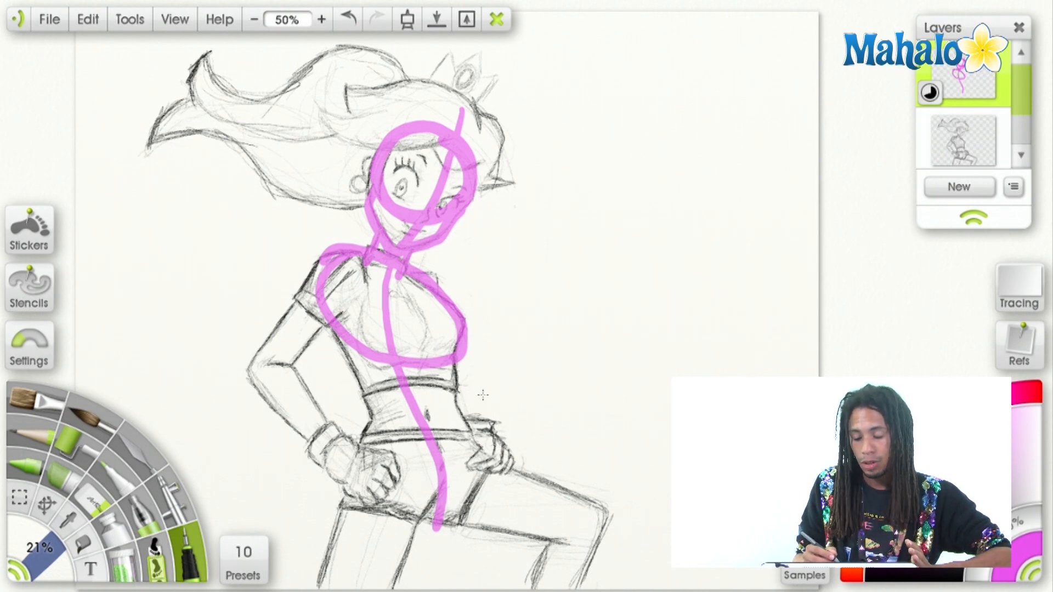
# Sketch a small demonstration figure on the blank canvas beside the character: head, leaning torso oval, hip circle and two bent running legs.
pyautogui.moveTo(706, 85)
pyautogui.mouseDown()
pyautogui.moveTo(707, 133)
pyautogui.moveTo(706, 78)
pyautogui.moveTo(713, 103)
pyautogui.moveTo(677, 185)
pyautogui.moveTo(608, 291)
pyautogui.mouseUp()
pyautogui.moveTo(692, 156)
pyautogui.mouseDown()
pyautogui.moveTo(608, 241)
pyautogui.moveTo(693, 162)
pyautogui.mouseUp()
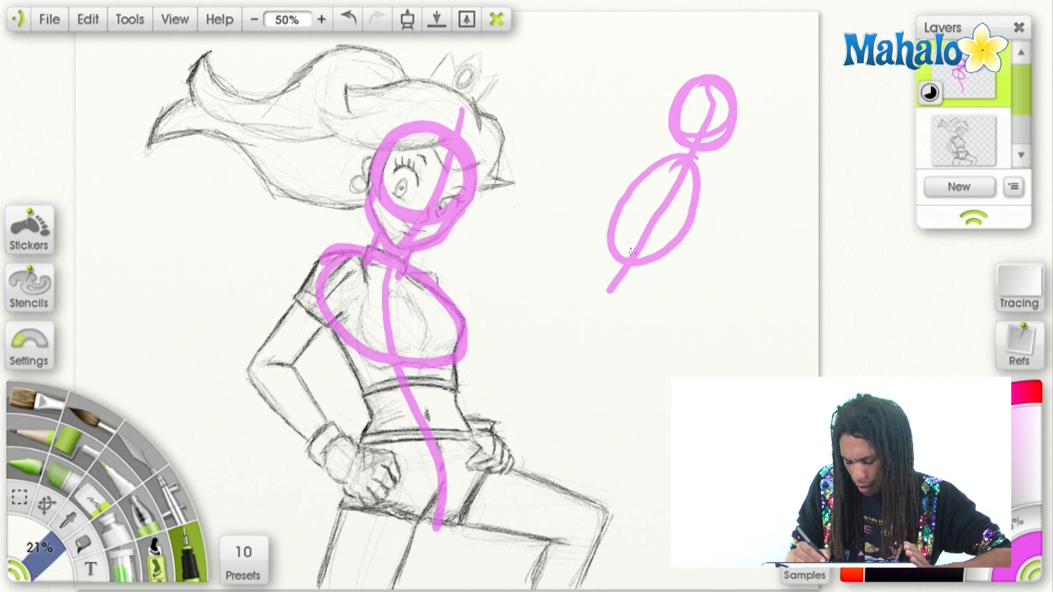
pyautogui.moveTo(605, 264)
pyautogui.mouseDown()
pyautogui.moveTo(587, 296)
pyautogui.moveTo(625, 280)
pyautogui.moveTo(694, 340)
pyautogui.mouseUp()
pyautogui.moveTo(581, 307)
pyautogui.mouseDown()
pyautogui.moveTo(706, 366)
pyautogui.moveTo(614, 436)
pyautogui.mouseUp()
pyautogui.moveTo(676, 346); pyautogui.dragTo(615, 433)
pyautogui.moveTo(575, 274); pyautogui.dragTo(516, 348)
pyautogui.moveTo(591, 320)
pyautogui.mouseDown()
pyautogui.moveTo(507, 360)
pyautogui.moveTo(472, 270)
pyautogui.moveTo(515, 351)
pyautogui.mouseUp()
# Add the shoulder line, one arm bent back across the torso and one arm reaching forward to the small running figure.
pyautogui.moveTo(679, 167)
pyautogui.mouseDown()
pyautogui.moveTo(585, 174)
pyautogui.moveTo(636, 248)
pyautogui.mouseUp()
pyautogui.moveTo(603, 189); pyautogui.dragTo(643, 246)
pyautogui.moveTo(695, 215)
pyautogui.mouseDown()
pyautogui.moveTo(769, 193)
pyautogui.moveTo(705, 202)
pyautogui.moveTo(787, 193)
pyautogui.mouseUp()
pyautogui.moveTo(648, 182); pyautogui.dragTo(680, 171)
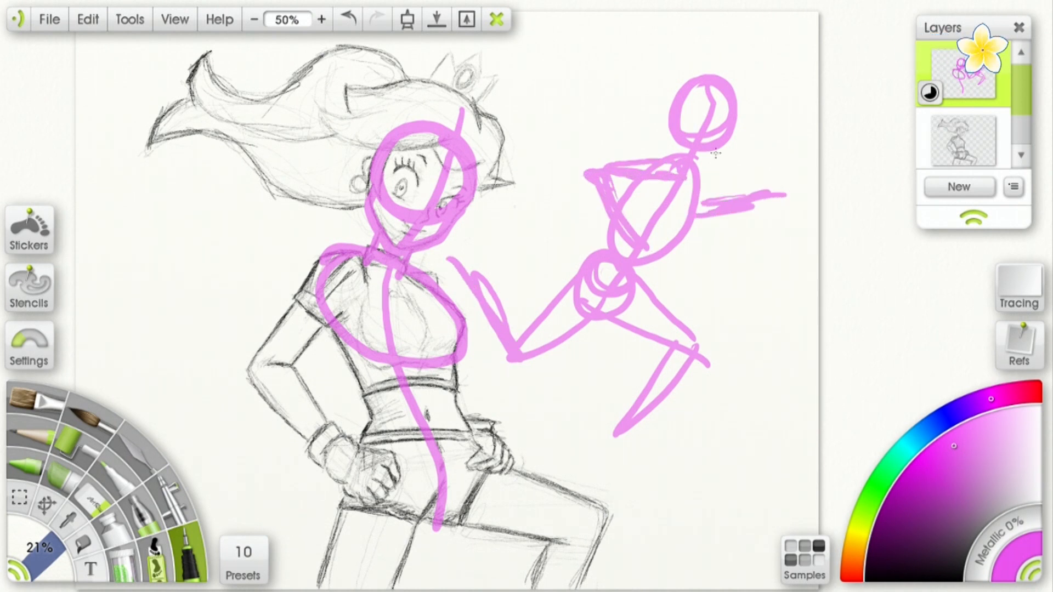
# Undo the strokes of the small running figure until only the character's overlay is left.
pyautogui.click(349, 19)
pyautogui.click(349, 19)
pyautogui.click(349, 19)
pyautogui.click(348, 19)
pyautogui.click(348, 19)
pyautogui.click(348, 19)
pyautogui.click(348, 19)
pyautogui.click(348, 20)
pyautogui.click(348, 20)
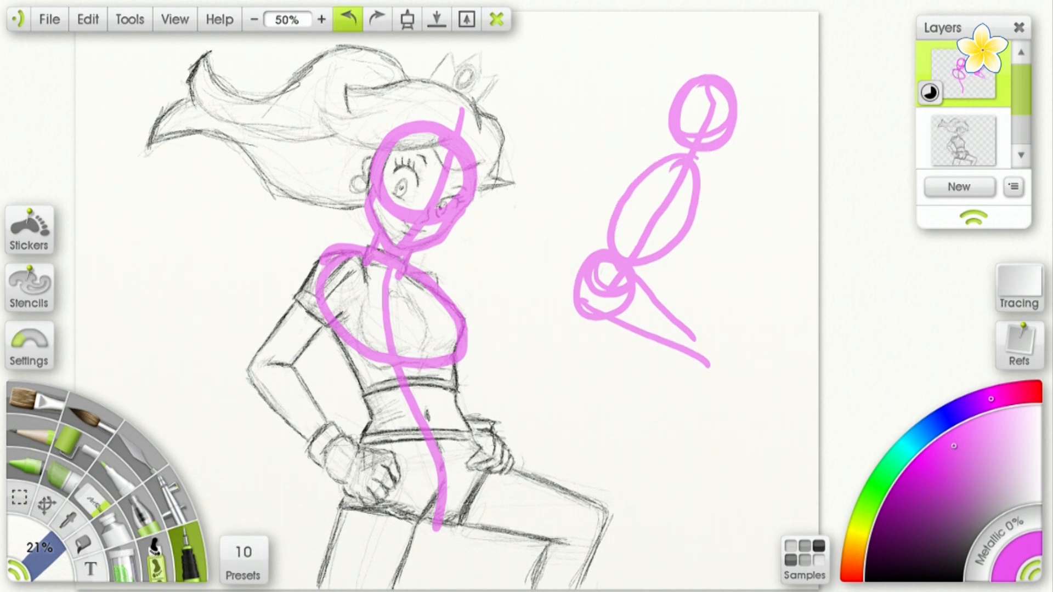
pyautogui.click(352, 20)
pyautogui.click(352, 19)
pyautogui.click(353, 19)
pyautogui.click(353, 20)
pyautogui.click(355, 19)
pyautogui.click(355, 19)
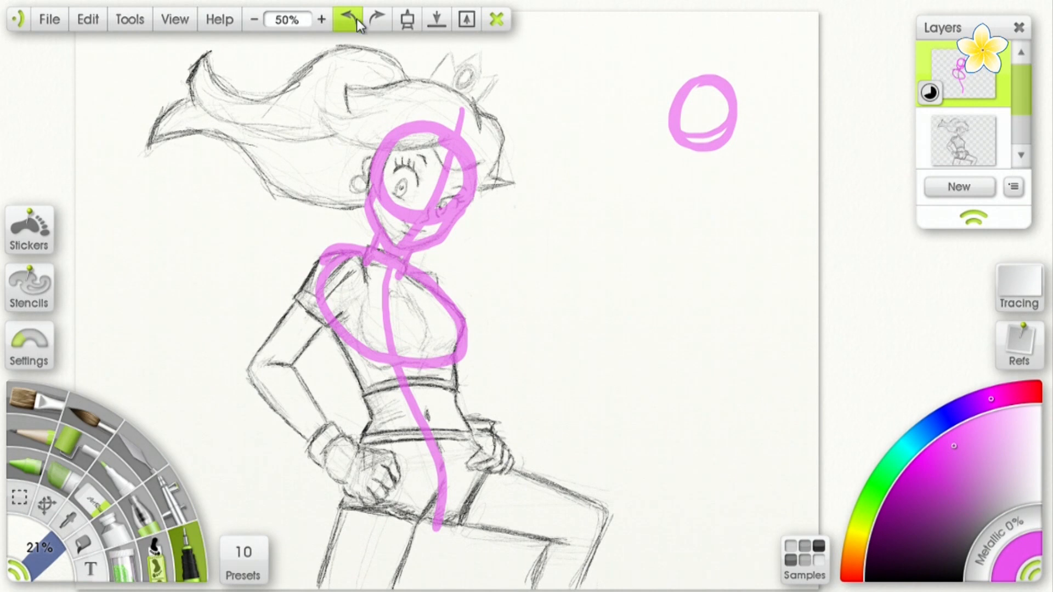
pyautogui.click(357, 18)
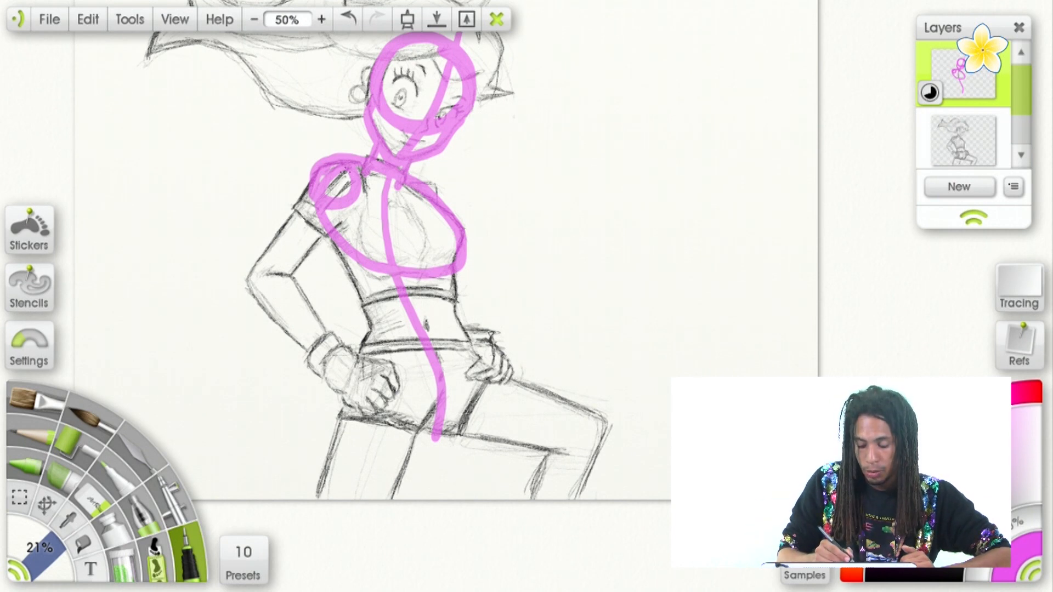
# Draw the character's upper-arm line from the shoulder circle, the elbow circle, and the forearm down to the wrist on the hip.
pyautogui.moveTo(347, 168)
pyautogui.mouseDown()
pyautogui.moveTo(266, 283)
pyautogui.moveTo(269, 266)
pyautogui.moveTo(281, 287)
pyautogui.moveTo(257, 298)
pyautogui.moveTo(247, 281)
pyautogui.moveTo(289, 271)
pyautogui.moveTo(348, 362)
pyautogui.mouseUp()
pyautogui.moveTo(256, 294)
pyautogui.mouseDown()
pyautogui.moveTo(342, 372)
pyautogui.moveTo(355, 366)
pyautogui.mouseUp()
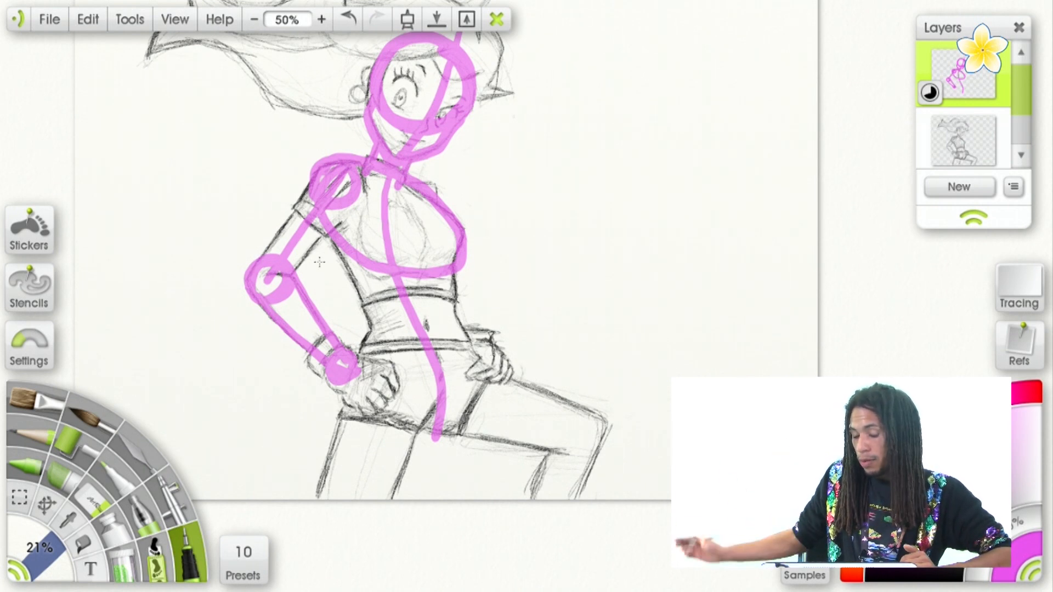
# Undo the wrist and forearm strokes and try an alternative forearm with a hand hanging down from the elbow.
pyautogui.click(349, 19)
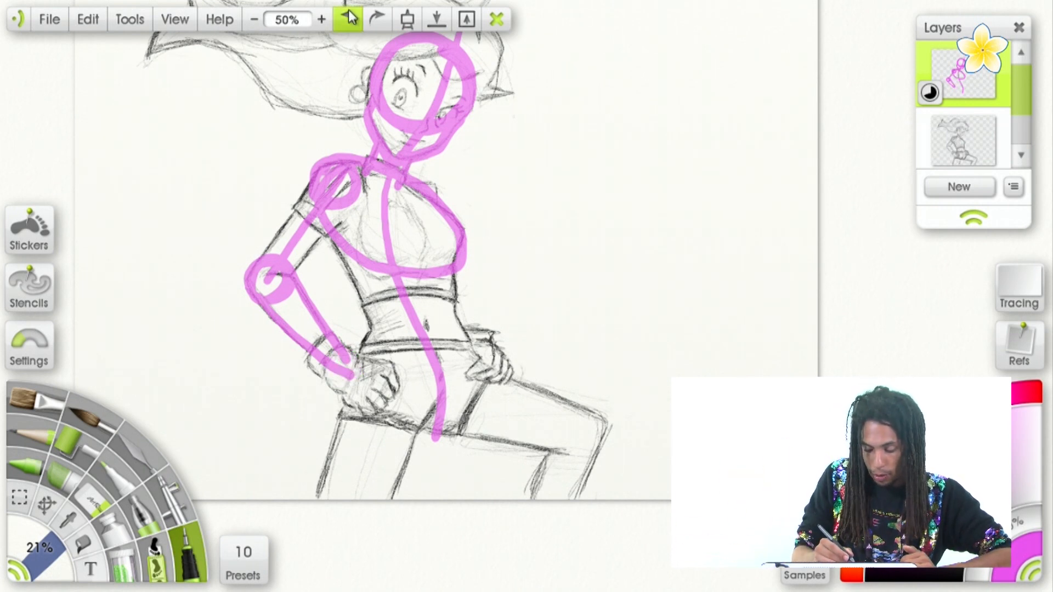
pyautogui.click(349, 19)
pyautogui.click(349, 19)
pyautogui.moveTo(251, 265); pyautogui.dragTo(197, 390)
pyautogui.moveTo(290, 294)
pyautogui.mouseDown()
pyautogui.moveTo(228, 403)
pyautogui.moveTo(200, 387)
pyautogui.moveTo(222, 384)
pyautogui.moveTo(277, 408)
pyautogui.mouseUp()
pyautogui.moveTo(203, 399)
pyautogui.mouseDown()
pyautogui.moveTo(235, 440)
pyautogui.moveTo(276, 410)
pyautogui.mouseUp()
pyautogui.moveTo(370, 447); pyautogui.dragTo(386, 479)
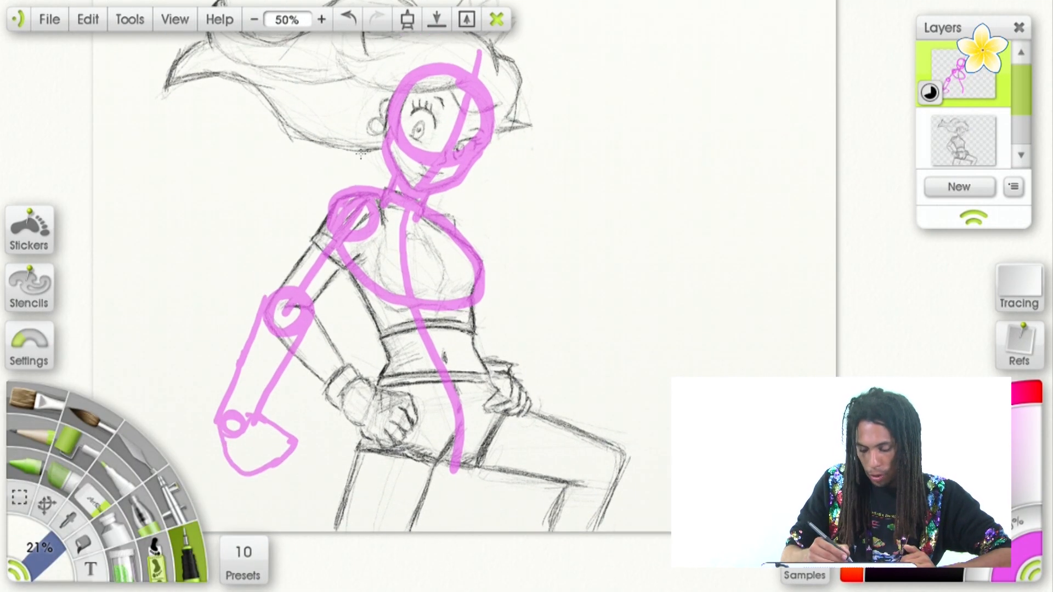
# Undo the trial hanging forearm and hand, stepping back to the upper arm and elbow circle.
pyautogui.click(349, 19)
pyautogui.click(349, 19)
pyautogui.click(349, 19)
pyautogui.click(349, 18)
pyautogui.click(348, 18)
pyautogui.click(349, 19)
pyautogui.click(348, 19)
pyautogui.click(348, 18)
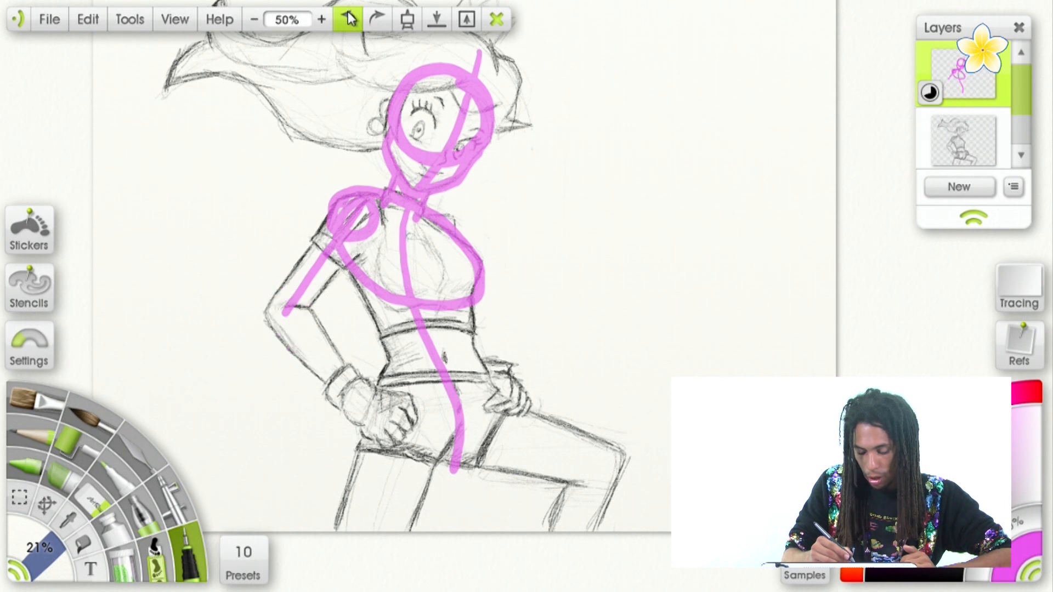
pyautogui.click(377, 18)
pyautogui.click(377, 18)
pyautogui.click(377, 19)
pyautogui.click(377, 18)
pyautogui.click(377, 19)
pyautogui.click(349, 18)
pyautogui.click(349, 19)
pyautogui.click(348, 19)
pyautogui.click(349, 19)
# Redraw both edges of the forearm along the sketched arm and add an oval for the wrist and hand on the hip.
pyautogui.moveTo(281, 336); pyautogui.dragTo(329, 384)
pyautogui.moveTo(311, 299); pyautogui.dragTo(357, 384)
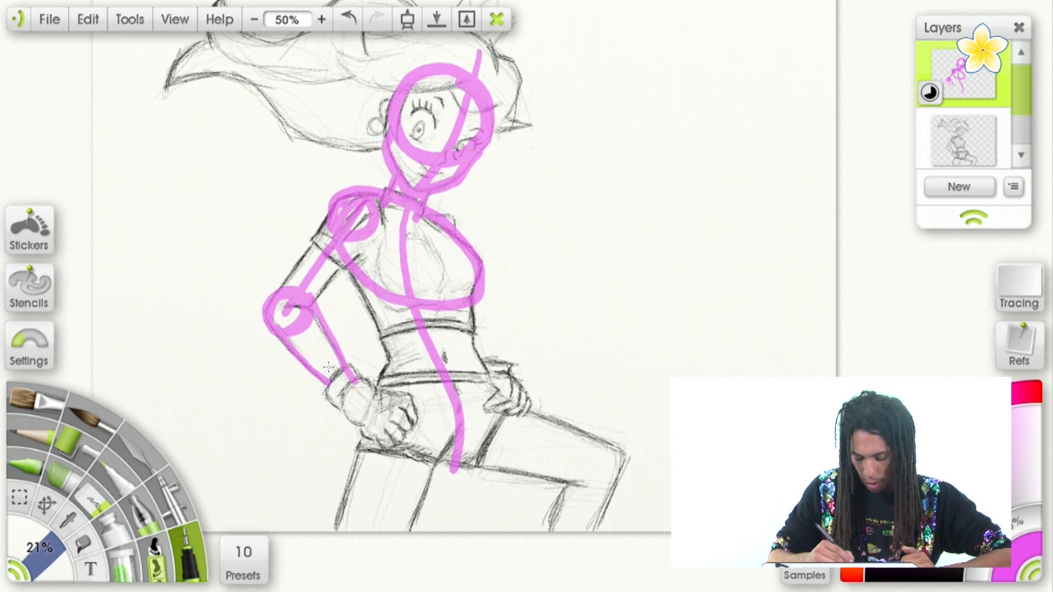
pyautogui.moveTo(358, 379); pyautogui.dragTo(360, 394)
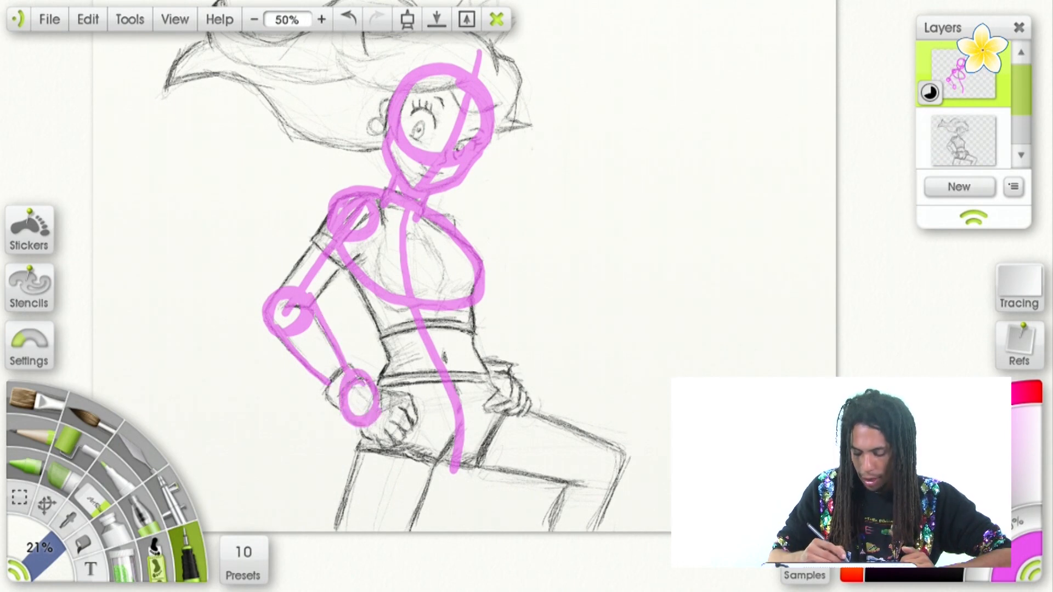
# Draw both sides of the waist from the bottom of the ribcage oval down to the hips.
pyautogui.moveTo(354, 275); pyautogui.dragTo(401, 389)
pyautogui.moveTo(465, 305); pyautogui.dragTo(486, 381)
pyautogui.moveTo(387, 384); pyautogui.dragTo(478, 378)
pyautogui.moveTo(378, 288); pyautogui.dragTo(472, 285)
pyautogui.moveTo(365, 311); pyautogui.dragTo(402, 399)
pyautogui.click(350, 20)
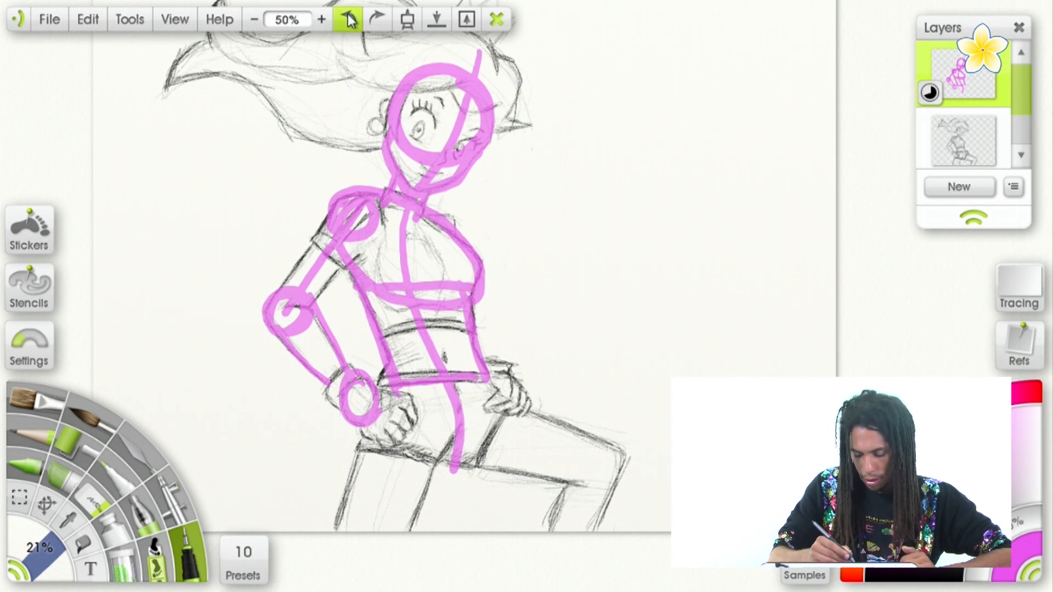
pyautogui.click(351, 21)
pyautogui.click(351, 22)
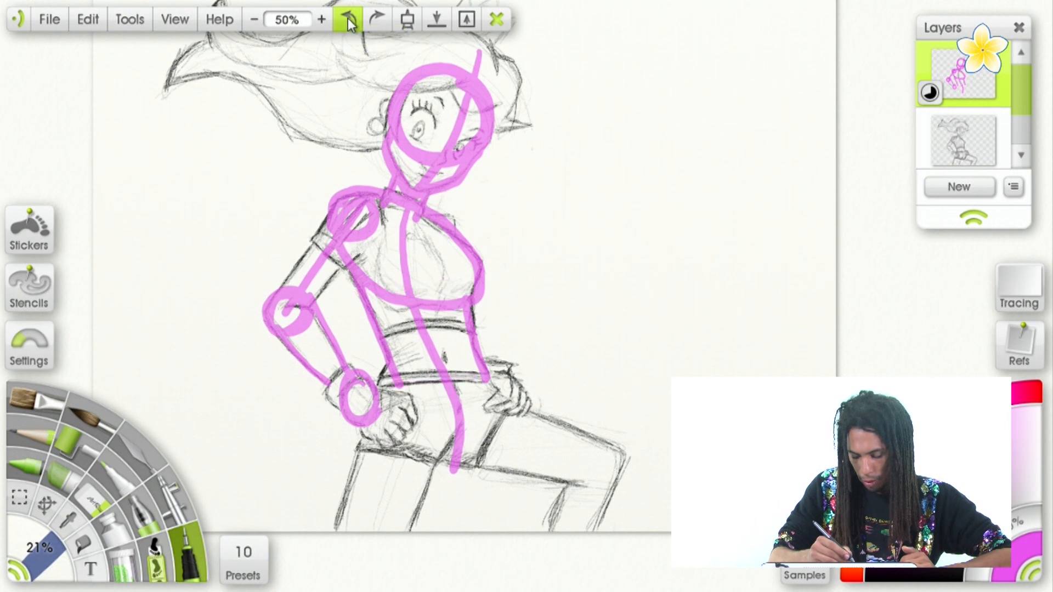
# Draw a hip line across the waistband and two slanted lines meeting at the crotch to form the pelvis triangle.
pyautogui.moveTo(383, 378); pyautogui.dragTo(509, 368)
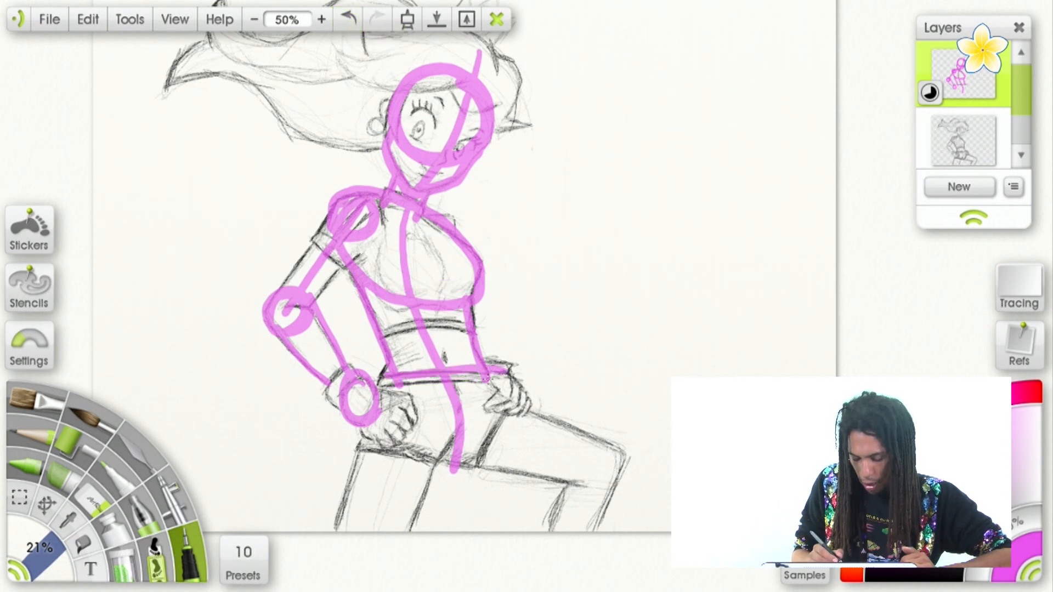
pyautogui.moveTo(383, 373); pyautogui.dragTo(436, 462)
pyautogui.moveTo(488, 382); pyautogui.dragTo(431, 475)
# Sketch an enlarged pelvis triangle on the blank canvas with two lines extending sideways from it for an outstretched leg.
pyautogui.moveTo(536, 366); pyautogui.dragTo(464, 359)
pyautogui.moveTo(510, 177)
pyautogui.mouseDown()
pyautogui.moveTo(616, 159)
pyautogui.moveTo(610, 247)
pyautogui.mouseUp()
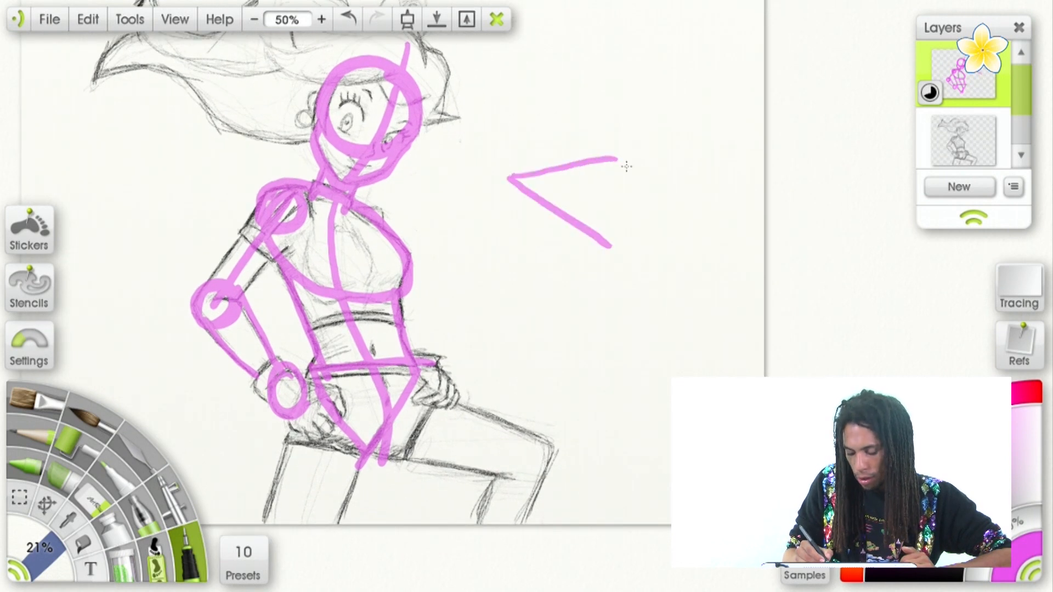
pyautogui.moveTo(628, 162); pyautogui.dragTo(610, 252)
pyautogui.moveTo(535, 167)
pyautogui.mouseDown()
pyautogui.moveTo(640, 162)
pyautogui.moveTo(609, 244)
pyautogui.mouseUp()
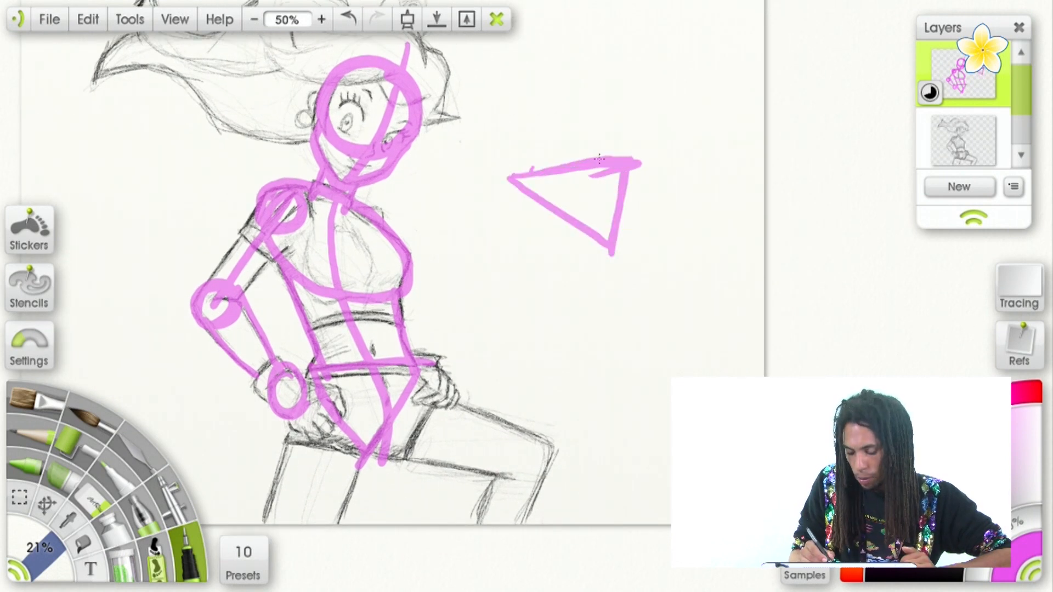
pyautogui.moveTo(631, 160); pyautogui.dragTo(737, 172)
pyautogui.moveTo(606, 258); pyautogui.dragTo(753, 224)
pyautogui.moveTo(683, 175); pyautogui.dragTo(747, 171)
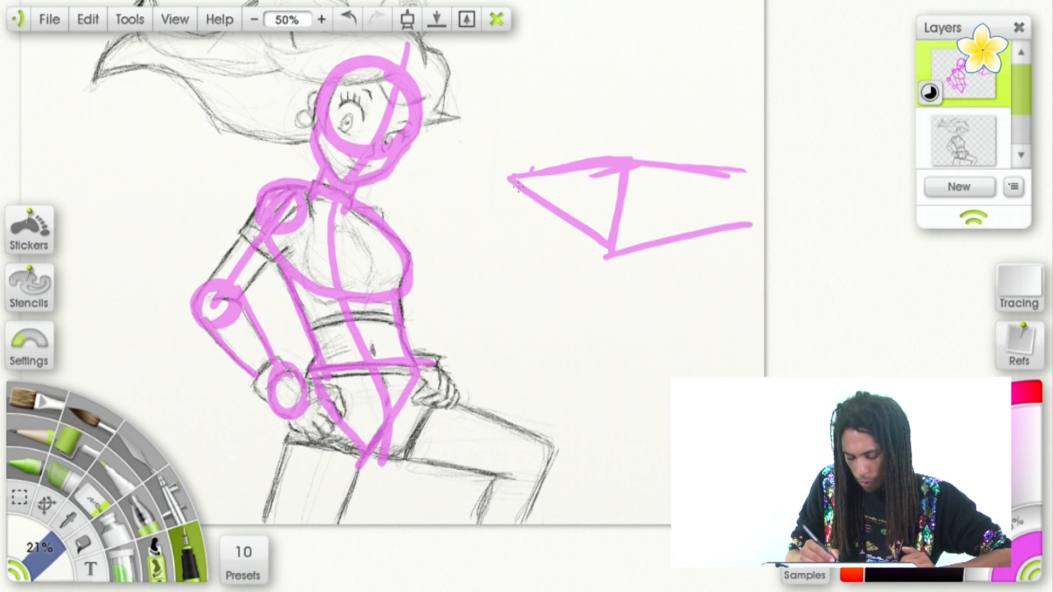
# Add the second leg's edges dropping from the enlarged pelvis triangle and a cross line at the top of its thigh.
pyautogui.moveTo(524, 182); pyautogui.dragTo(494, 329)
pyautogui.moveTo(609, 237); pyautogui.dragTo(557, 365)
pyautogui.moveTo(513, 181); pyautogui.dragTo(480, 337)
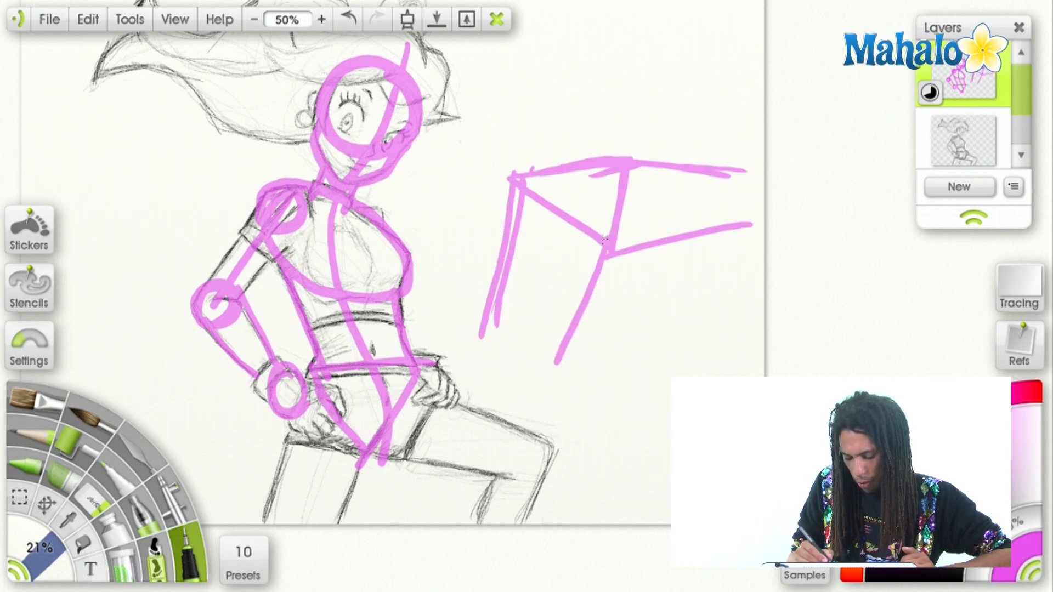
pyautogui.moveTo(507, 237); pyautogui.dragTo(615, 260)
pyautogui.moveTo(532, 250); pyautogui.dragTo(602, 252)
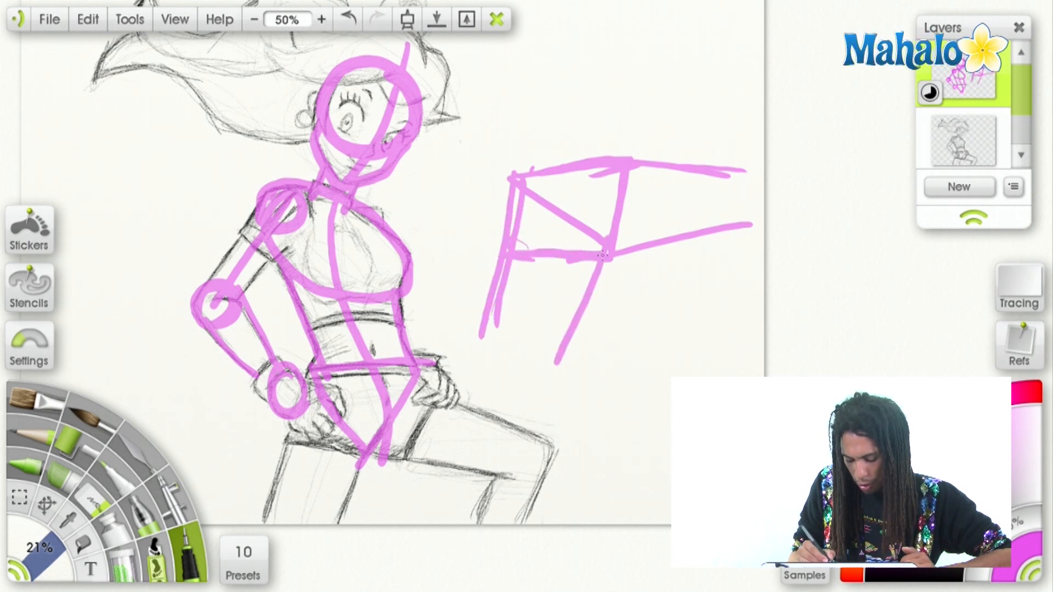
# Reinforce the enlarged pelvis and inner leg edges and add a cross line on the outstretched leg.
pyautogui.moveTo(624, 211); pyautogui.dragTo(590, 274)
pyautogui.moveTo(684, 167); pyautogui.dragTo(666, 237)
pyautogui.moveTo(503, 178); pyautogui.dragTo(627, 167)
pyautogui.moveTo(504, 176)
pyautogui.mouseDown()
pyautogui.moveTo(636, 142)
pyautogui.moveTo(627, 163)
pyautogui.moveTo(764, 165)
pyautogui.mouseUp()
pyautogui.moveTo(591, 273); pyautogui.dragTo(548, 392)
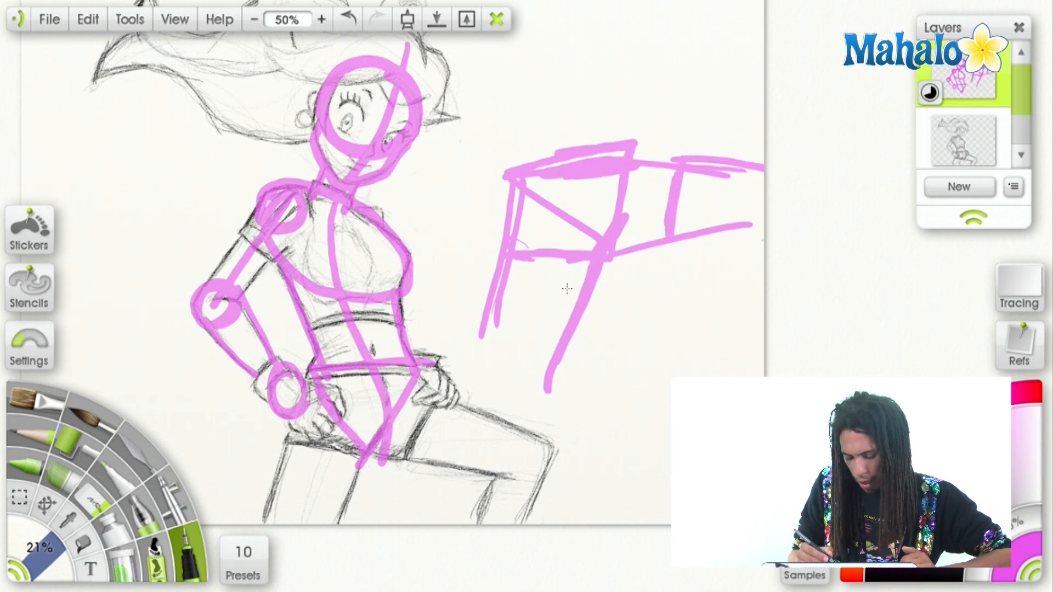
# Undo the leg strokes of the pelvis demonstration back to the triangle.
pyautogui.click(342, 22)
pyautogui.click(342, 22)
pyautogui.click(342, 22)
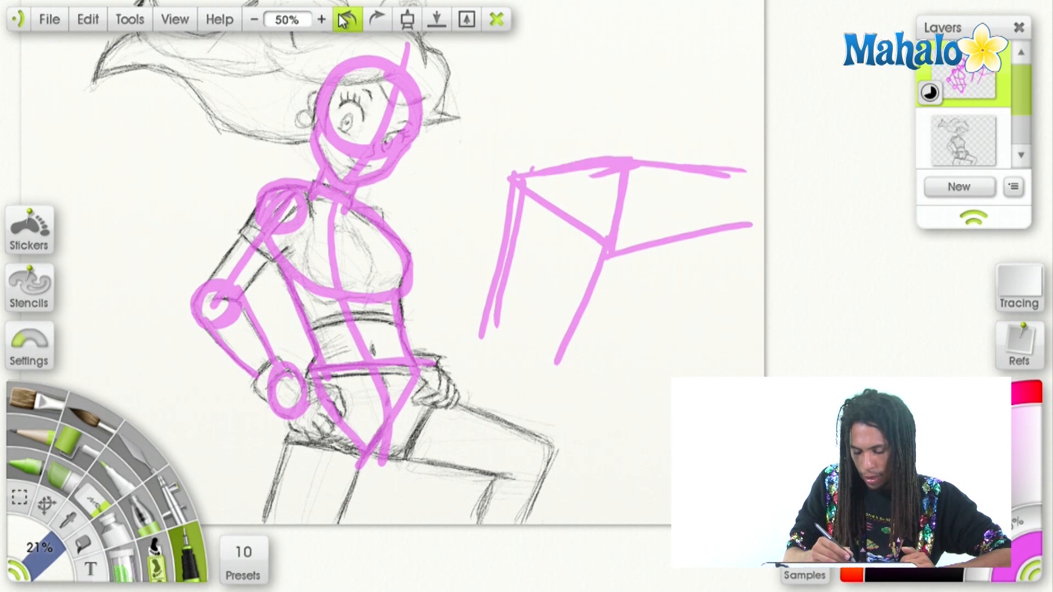
pyautogui.click(344, 23)
pyautogui.click(344, 24)
pyautogui.click(343, 24)
pyautogui.click(344, 23)
# Widen the demonstration pelvis with a longer top edge and thicker sides meeting at the crotch.
pyautogui.moveTo(564, 181)
pyautogui.mouseDown()
pyautogui.moveTo(567, 118)
pyautogui.moveTo(628, 110)
pyautogui.mouseUp()
pyautogui.moveTo(520, 96); pyautogui.dragTo(606, 184)
pyautogui.moveTo(558, 137); pyautogui.dragTo(655, 99)
# Draw two legs hanging straight down from the widened demonstration pelvis and reinforce their edges and the waistline.
pyautogui.moveTo(520, 122); pyautogui.dragTo(525, 299)
pyautogui.moveTo(609, 185); pyautogui.dragTo(596, 297)
pyautogui.moveTo(670, 99); pyautogui.dragTo(695, 291)
pyautogui.moveTo(669, 90); pyautogui.dragTo(690, 247)
pyautogui.moveTo(609, 189); pyautogui.dragTo(649, 326)
pyautogui.moveTo(680, 90); pyautogui.dragTo(711, 335)
pyautogui.moveTo(597, 170)
pyautogui.mouseDown()
pyautogui.moveTo(600, 328)
pyautogui.moveTo(580, 296)
pyautogui.mouseUp()
pyautogui.moveTo(510, 232)
pyautogui.mouseDown()
pyautogui.moveTo(496, 230)
pyautogui.moveTo(642, 213)
pyautogui.mouseUp()
pyautogui.moveTo(519, 321); pyautogui.dragTo(526, 495)
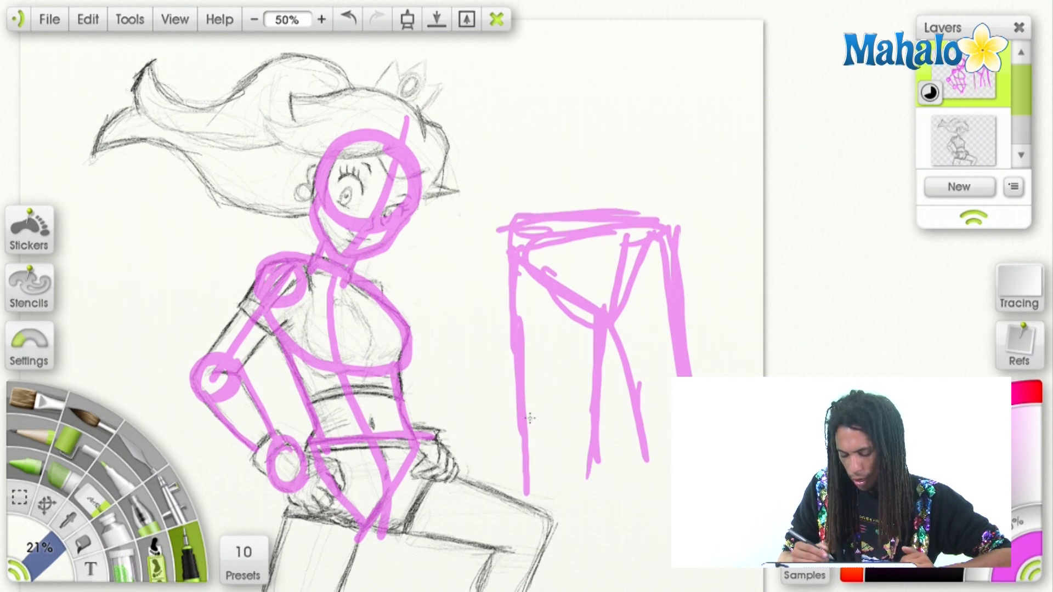
# Undo the whole pelvis and legs demonstration beside the character.
pyautogui.hotkey('ctrl', 'z')
pyautogui.hotkey('ctrl', 'z')
pyautogui.hotkey('ctrl', 'z')
pyautogui.hotkey('ctrl', 'z')
pyautogui.hotkey('ctrl', 'z')
pyautogui.hotkey('ctrl', 'z')
pyautogui.hotkey('ctrl', 'z')
pyautogui.hotkey('ctrl', 'z')
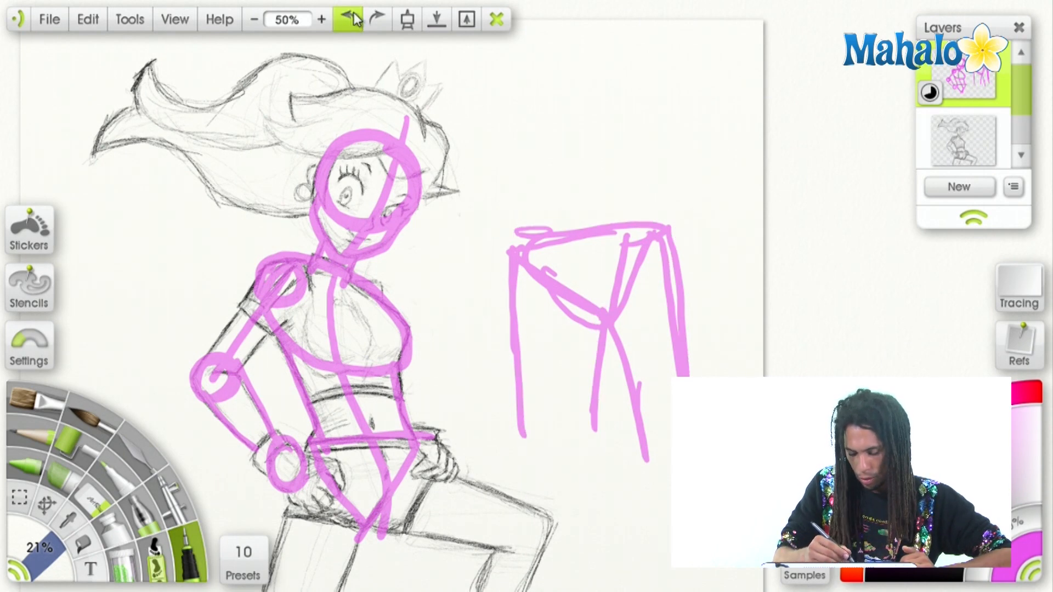
pyautogui.click(348, 21)
pyautogui.click(348, 21)
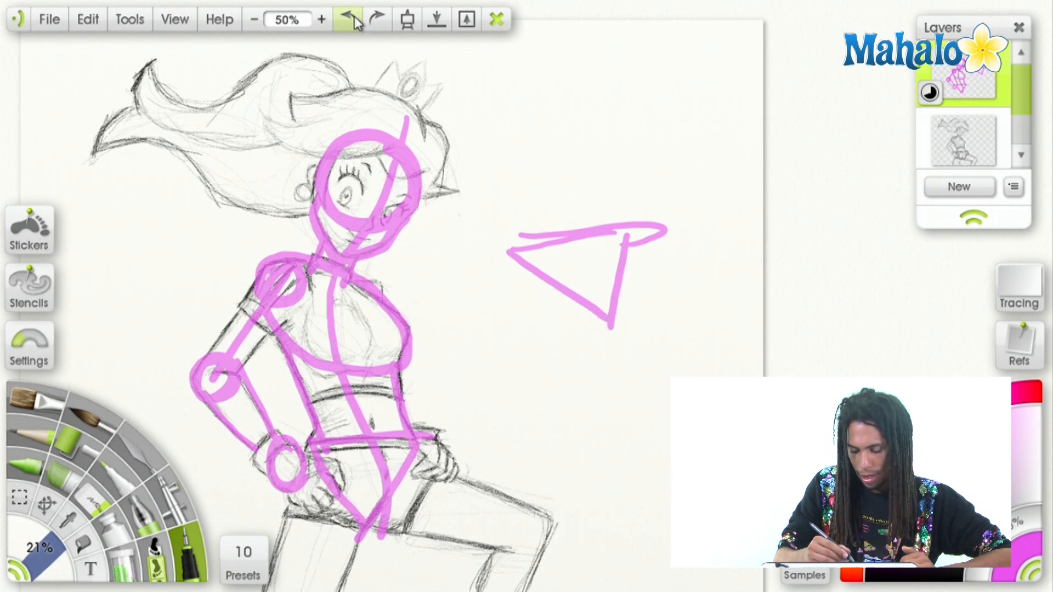
pyautogui.click(347, 20)
pyautogui.click(347, 21)
pyautogui.click(347, 21)
pyautogui.click(348, 21)
pyautogui.click(348, 20)
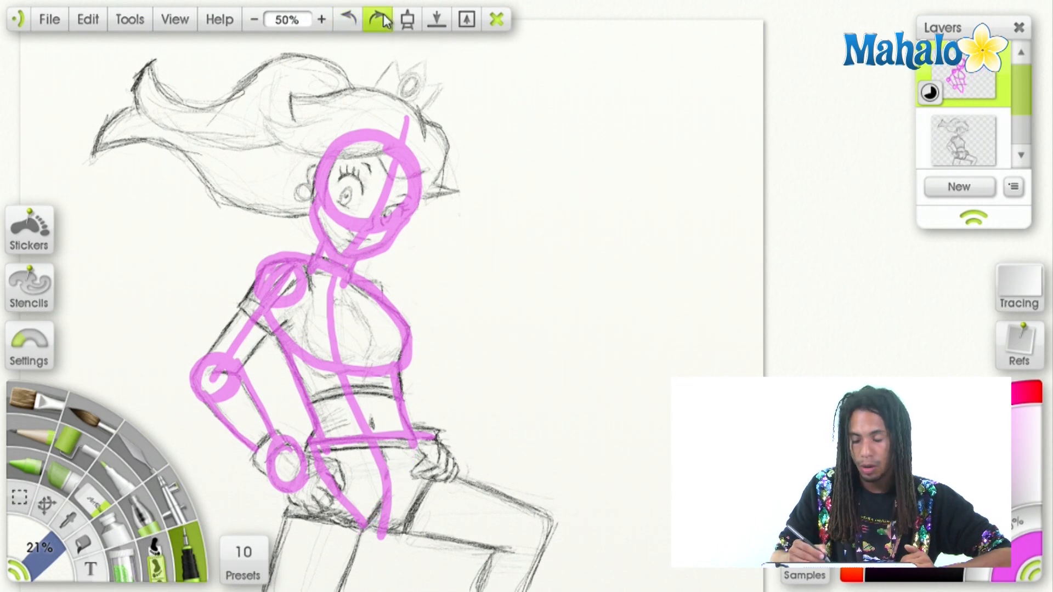
# Sketch a front-facing figure on the blank canvas: head with centre line, shoulder joints, torso oval, pelvis triangle and one bent leg.
pyautogui.moveTo(616, 108)
pyautogui.mouseDown()
pyautogui.moveTo(636, 98)
pyautogui.moveTo(644, 305)
pyautogui.mouseUp()
pyautogui.moveTo(636, 185)
pyautogui.mouseDown()
pyautogui.moveTo(673, 241)
pyautogui.moveTo(656, 269)
pyautogui.moveTo(627, 258)
pyautogui.moveTo(650, 191)
pyautogui.mouseUp()
pyautogui.moveTo(586, 182)
pyautogui.mouseDown()
pyautogui.moveTo(698, 172)
pyautogui.moveTo(684, 186)
pyautogui.moveTo(585, 196)
pyautogui.mouseUp()
pyautogui.moveTo(661, 240); pyautogui.dragTo(628, 177)
pyautogui.moveTo(597, 136); pyautogui.dragTo(610, 287)
pyautogui.moveTo(597, 228)
pyautogui.mouseDown()
pyautogui.moveTo(631, 271)
pyautogui.moveTo(594, 236)
pyautogui.moveTo(620, 239)
pyautogui.moveTo(631, 268)
pyautogui.moveTo(614, 291)
pyautogui.mouseUp()
pyautogui.moveTo(579, 238)
pyautogui.mouseDown()
pyautogui.moveTo(588, 292)
pyautogui.moveTo(543, 320)
pyautogui.moveTo(672, 312)
pyautogui.mouseUp()
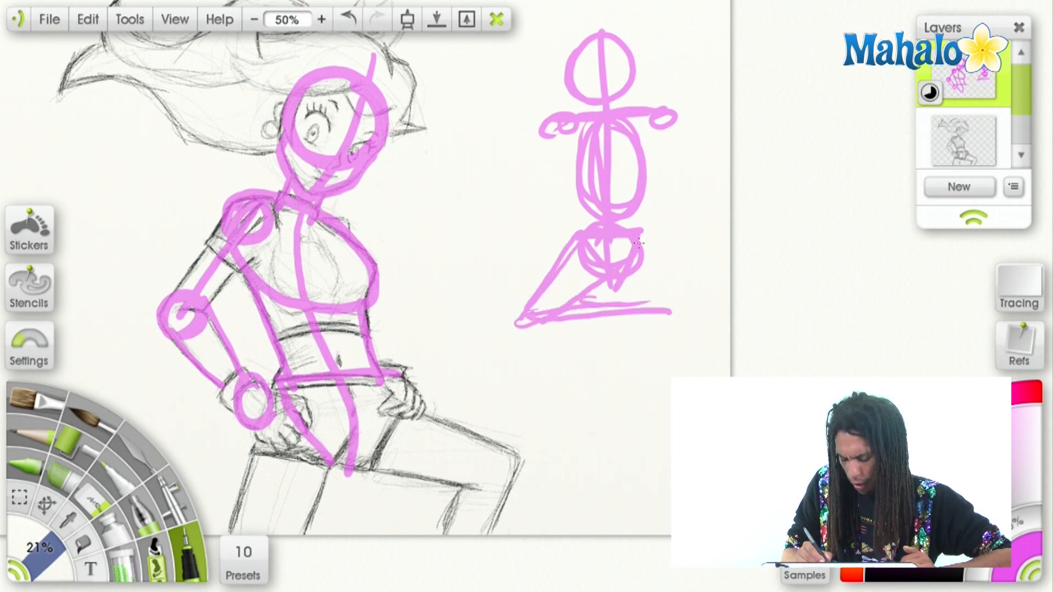
# Add a straight leg stretched out sideways and two arms, one bent at the elbow, to the front-facing figure.
pyautogui.moveTo(639, 236); pyautogui.dragTo(729, 234)
pyautogui.moveTo(639, 267); pyautogui.dragTo(760, 237)
pyautogui.moveTo(551, 125)
pyautogui.mouseDown()
pyautogui.moveTo(506, 176)
pyautogui.moveTo(587, 172)
pyautogui.mouseUp()
pyautogui.moveTo(663, 118); pyautogui.dragTo(661, 255)
pyautogui.moveTo(669, 174); pyautogui.dragTo(548, 182)
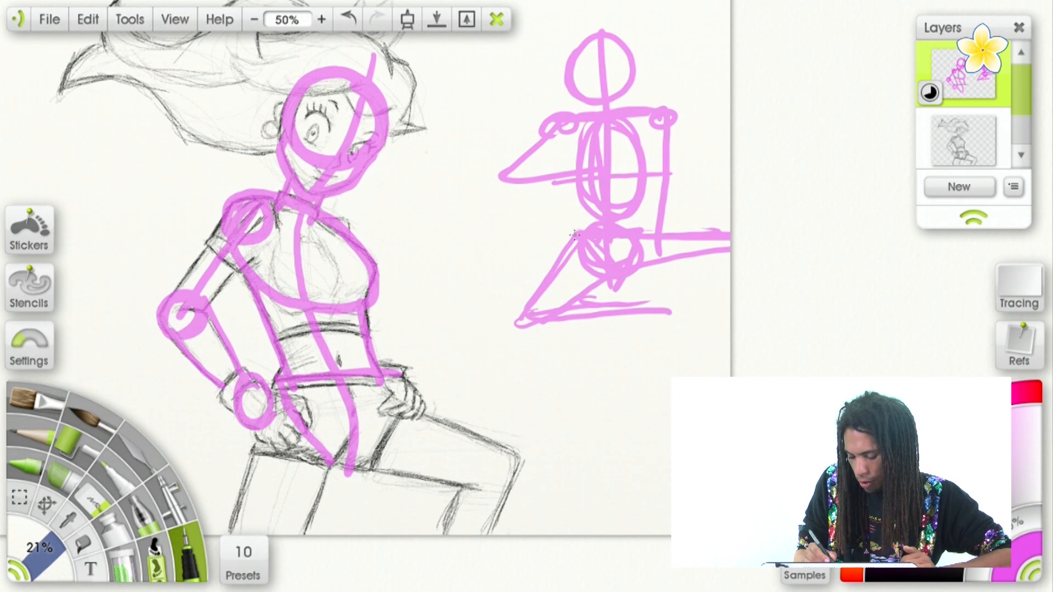
# Reinforce the thigh edges of the front-facing figure's bent and outstretched legs and refine the bent lower leg.
pyautogui.moveTo(572, 234); pyautogui.dragTo(518, 301)
pyautogui.moveTo(609, 264); pyautogui.dragTo(528, 331)
pyautogui.moveTo(620, 231); pyautogui.dragTo(717, 231)
pyautogui.moveTo(622, 268); pyautogui.dragTo(758, 241)
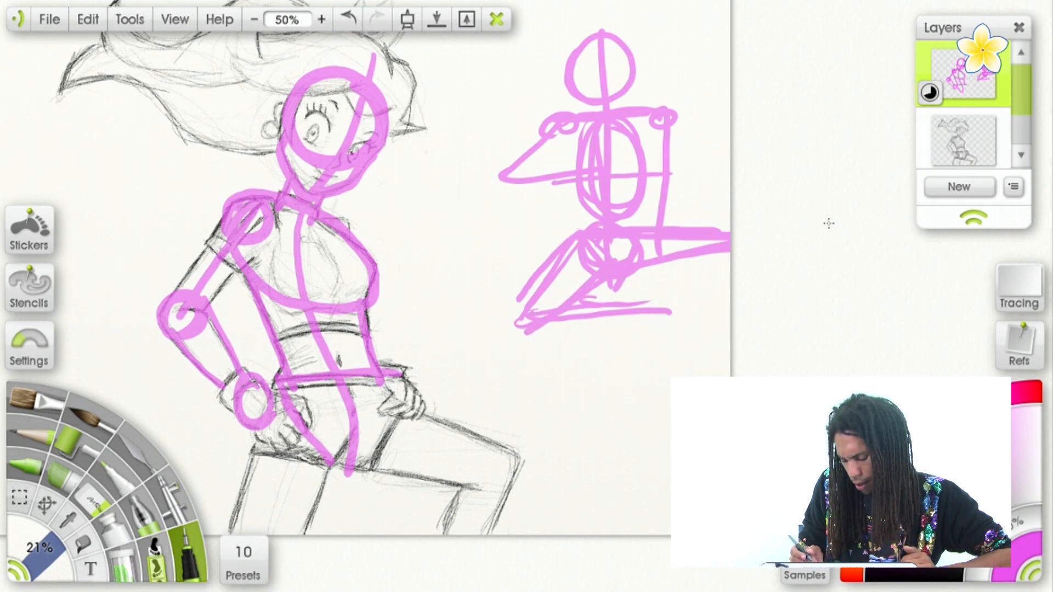
pyautogui.moveTo(540, 273)
pyautogui.mouseDown()
pyautogui.moveTo(598, 263)
pyautogui.moveTo(545, 315)
pyautogui.moveTo(585, 304)
pyautogui.moveTo(676, 310)
pyautogui.moveTo(668, 301)
pyautogui.moveTo(625, 375)
pyautogui.mouseUp()
pyautogui.click(348, 21)
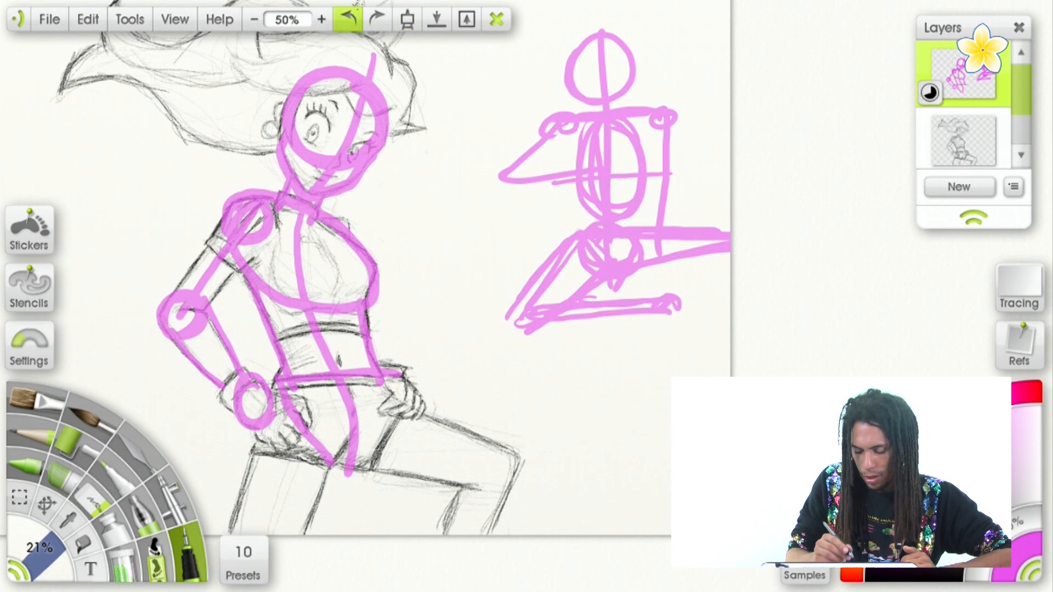
# Undo the entire front-facing demonstration figure beside the character.
pyautogui.click(348, 20)
pyautogui.click(348, 21)
pyautogui.click(348, 20)
pyautogui.click(348, 21)
pyautogui.click(348, 21)
pyautogui.click(348, 21)
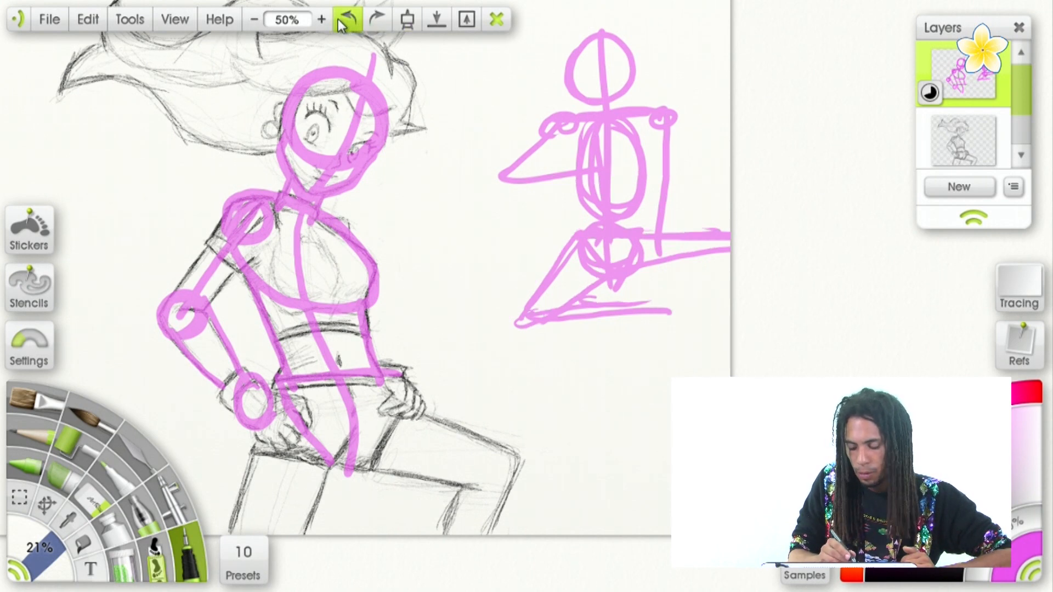
pyautogui.click(348, 21)
pyautogui.click(349, 21)
pyautogui.click(350, 20)
pyautogui.click(350, 20)
pyautogui.click(348, 21)
pyautogui.click(349, 21)
pyautogui.click(349, 21)
pyautogui.click(349, 21)
pyautogui.click(348, 21)
pyautogui.click(349, 21)
pyautogui.click(349, 21)
pyautogui.click(349, 21)
pyautogui.click(348, 20)
pyautogui.click(349, 20)
pyautogui.click(349, 21)
pyautogui.click(349, 20)
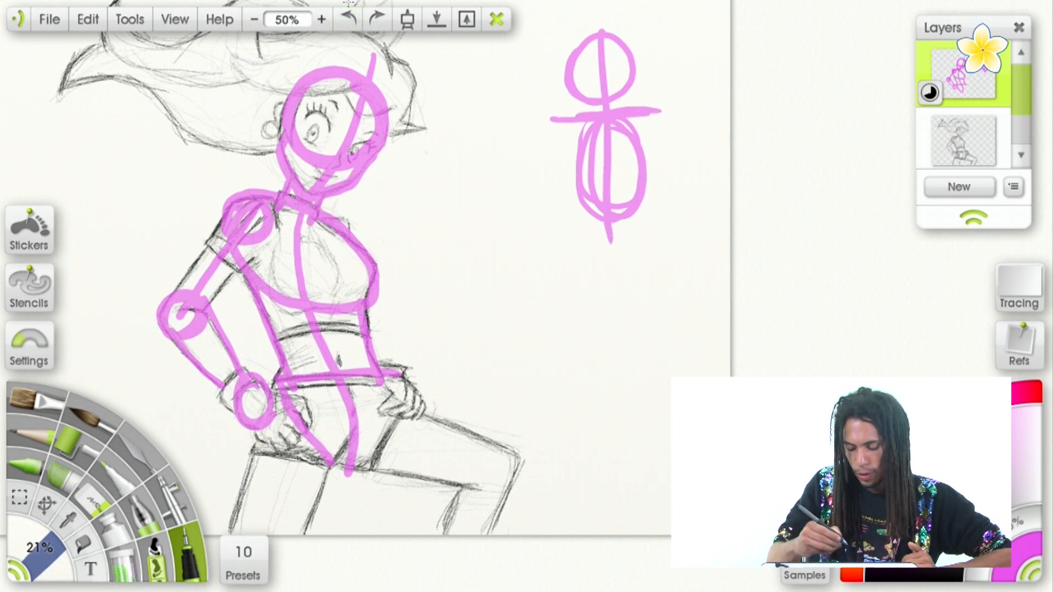
pyautogui.click(350, 20)
pyautogui.click(350, 21)
pyautogui.click(349, 21)
# Overlay rounded construction shapes for the swept hair volume on top of the character's head.
pyautogui.moveTo(437, 211); pyautogui.dragTo(525, 355)
pyautogui.moveTo(342, 176); pyautogui.dragTo(398, 187)
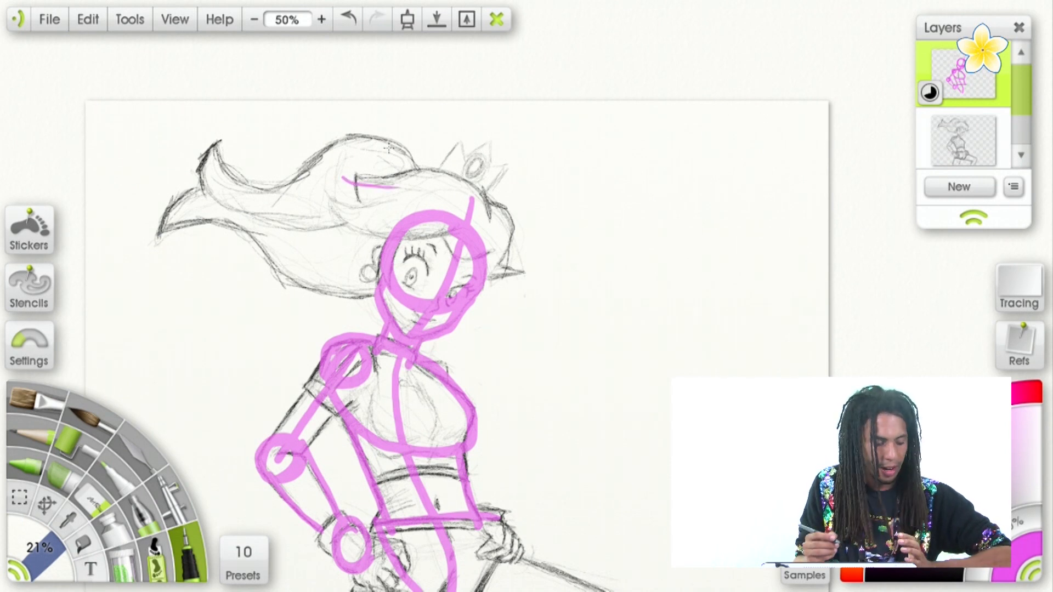
pyautogui.moveTo(451, 168)
pyautogui.mouseDown()
pyautogui.moveTo(498, 242)
pyautogui.moveTo(443, 167)
pyautogui.moveTo(456, 166)
pyautogui.moveTo(459, 238)
pyautogui.mouseUp()
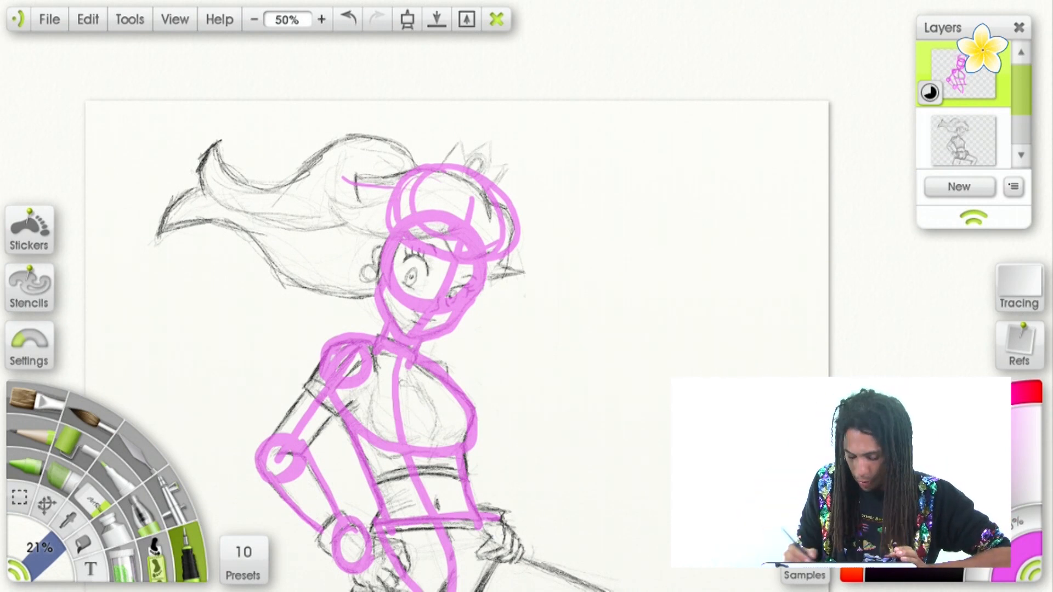
# Switch the pen colour to black, test it on the blank canvas and set the tool size to 9%.
pyautogui.moveTo(956, 412); pyautogui.dragTo(884, 476)
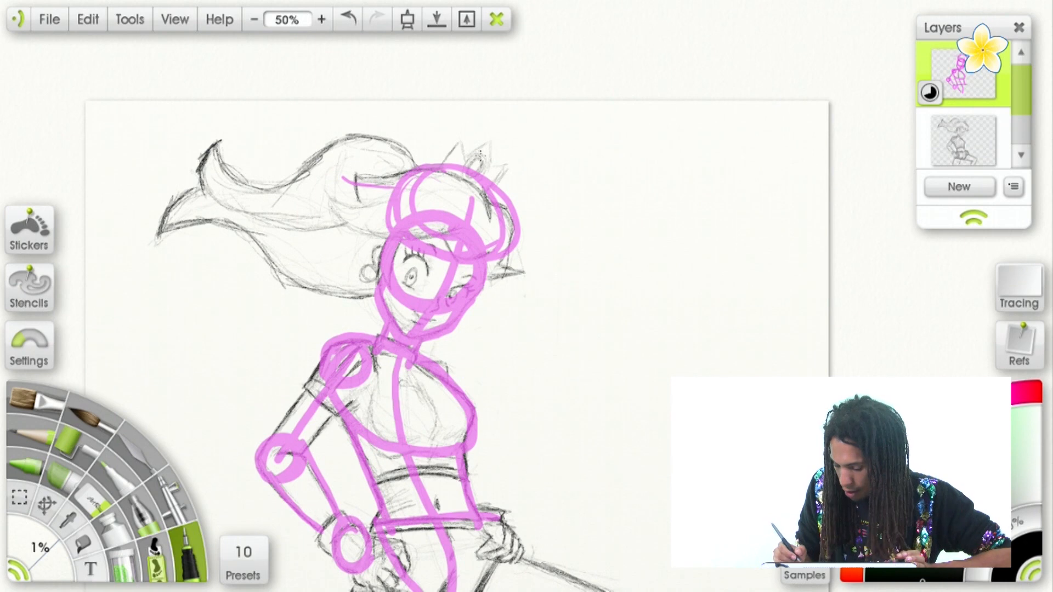
pyautogui.moveTo(636, 350)
pyautogui.mouseDown()
pyautogui.moveTo(665, 361)
pyautogui.moveTo(648, 342)
pyautogui.mouseUp()
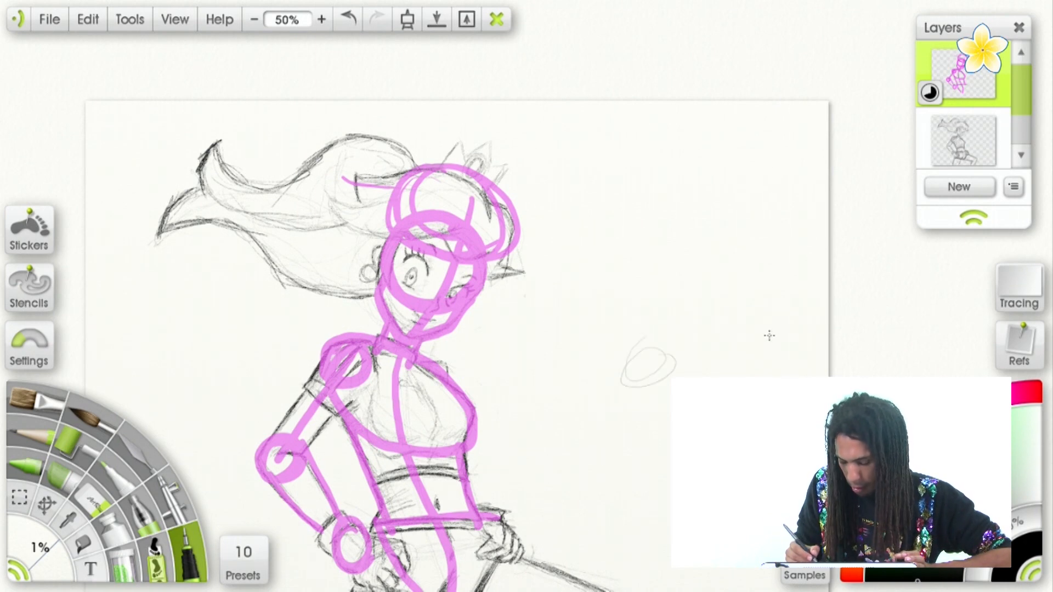
pyautogui.click(41, 548)
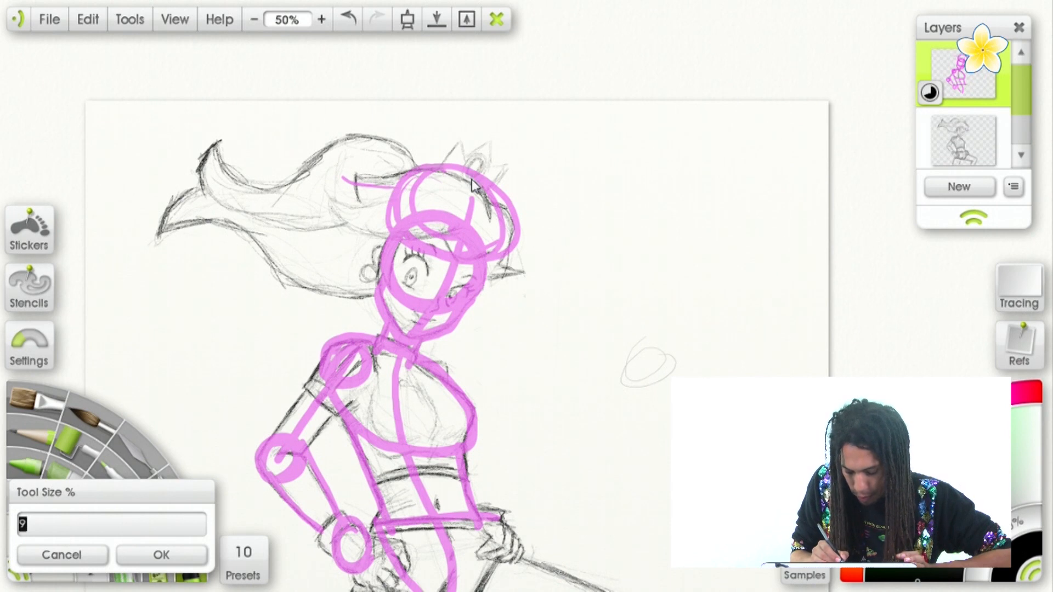
pyautogui.click(161, 554)
# Try tracing the character's front hairline and the hair curl behind it in thick black strokes.
pyautogui.moveTo(374, 185); pyautogui.dragTo(472, 166)
pyautogui.click(348, 19)
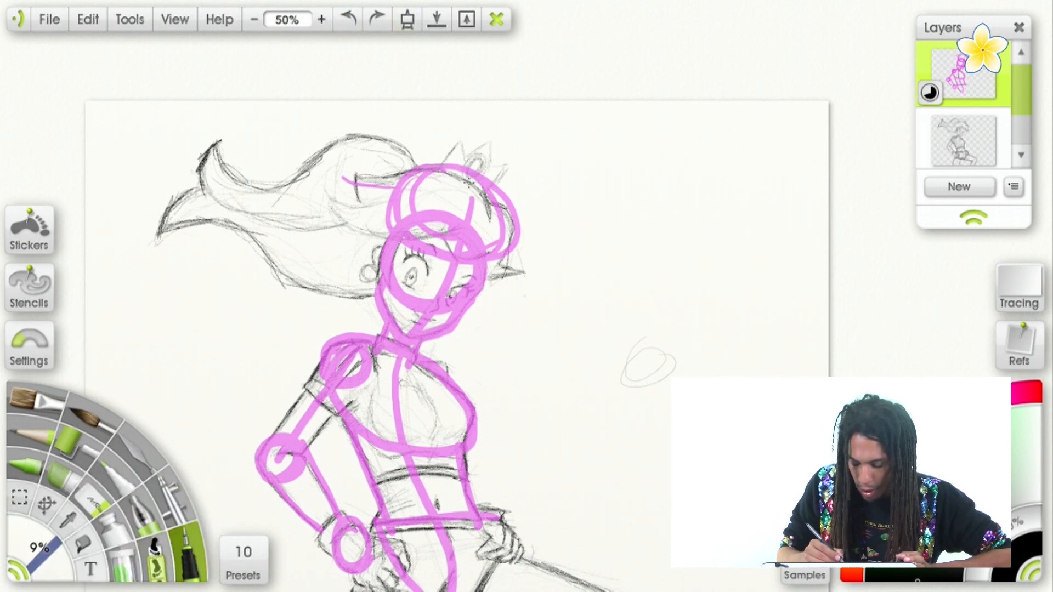
pyautogui.moveTo(394, 169)
pyautogui.mouseDown()
pyautogui.moveTo(452, 168)
pyautogui.moveTo(489, 217)
pyautogui.moveTo(461, 166)
pyautogui.moveTo(486, 219)
pyautogui.moveTo(451, 174)
pyautogui.mouseUp()
pyautogui.moveTo(493, 204)
pyautogui.mouseDown()
pyautogui.moveTo(516, 220)
pyautogui.moveTo(511, 257)
pyautogui.moveTo(496, 253)
pyautogui.mouseUp()
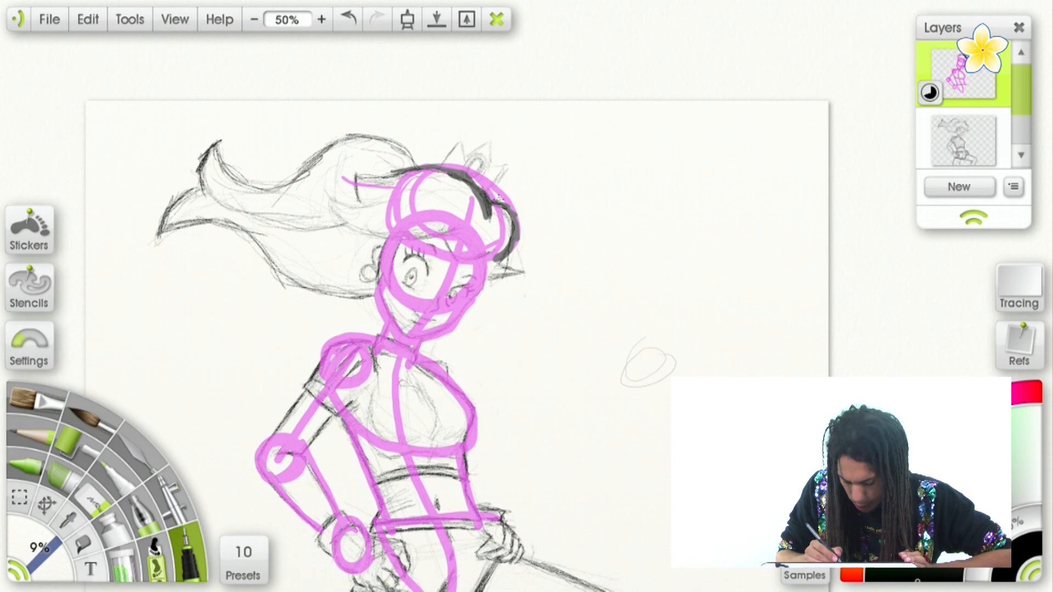
pyautogui.moveTo(412, 164)
pyautogui.mouseDown()
pyautogui.moveTo(354, 168)
pyautogui.moveTo(366, 208)
pyautogui.mouseUp()
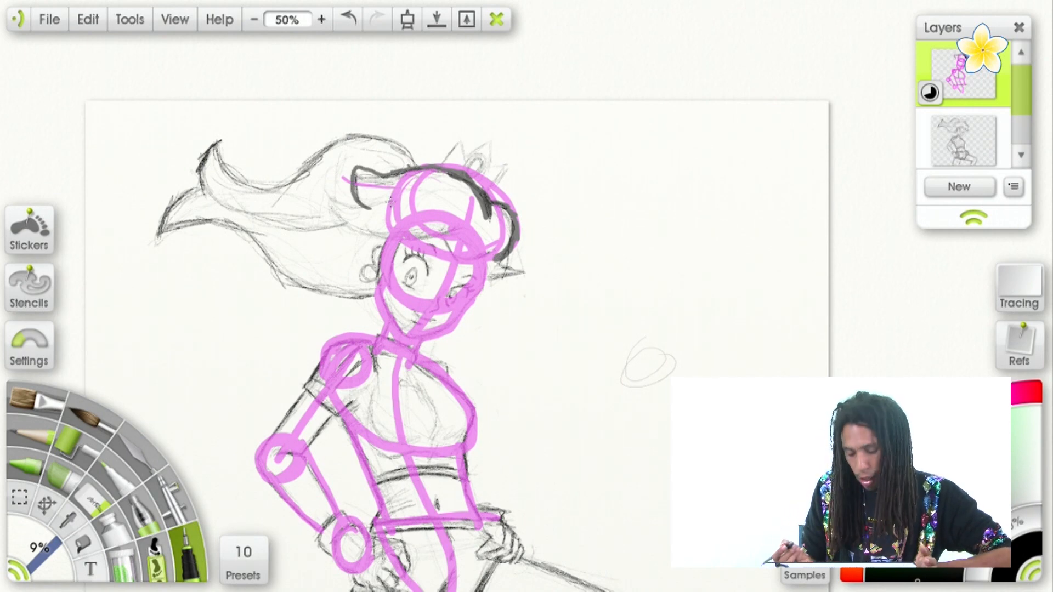
# Try a black head circle beside the character, and undo it together with the other black strokes.
pyautogui.moveTo(600, 295); pyautogui.dragTo(711, 282)
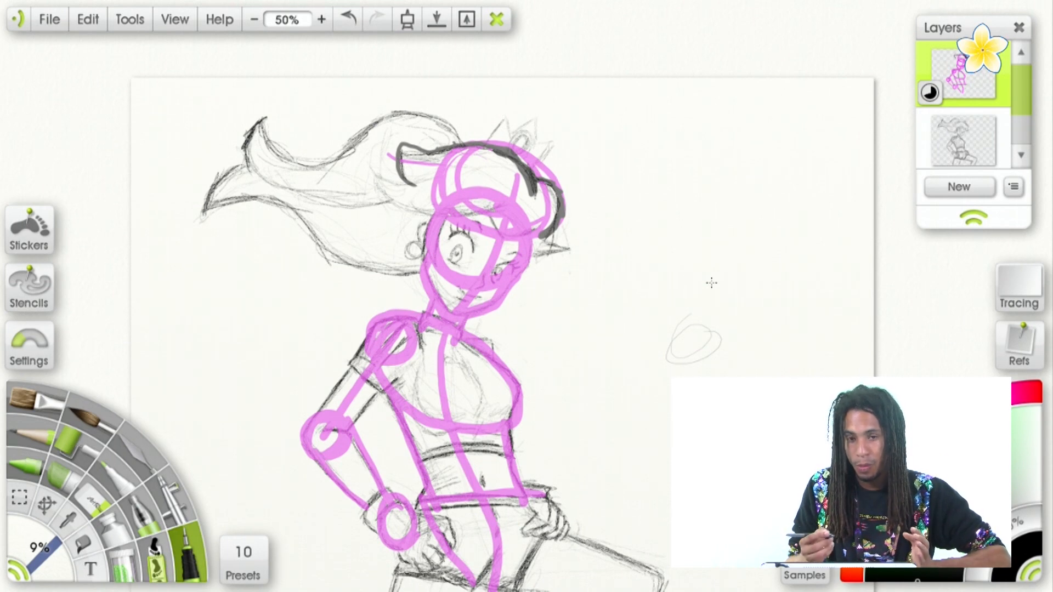
pyautogui.moveTo(711, 282); pyautogui.dragTo(602, 224)
pyautogui.moveTo(640, 305); pyautogui.dragTo(550, 277)
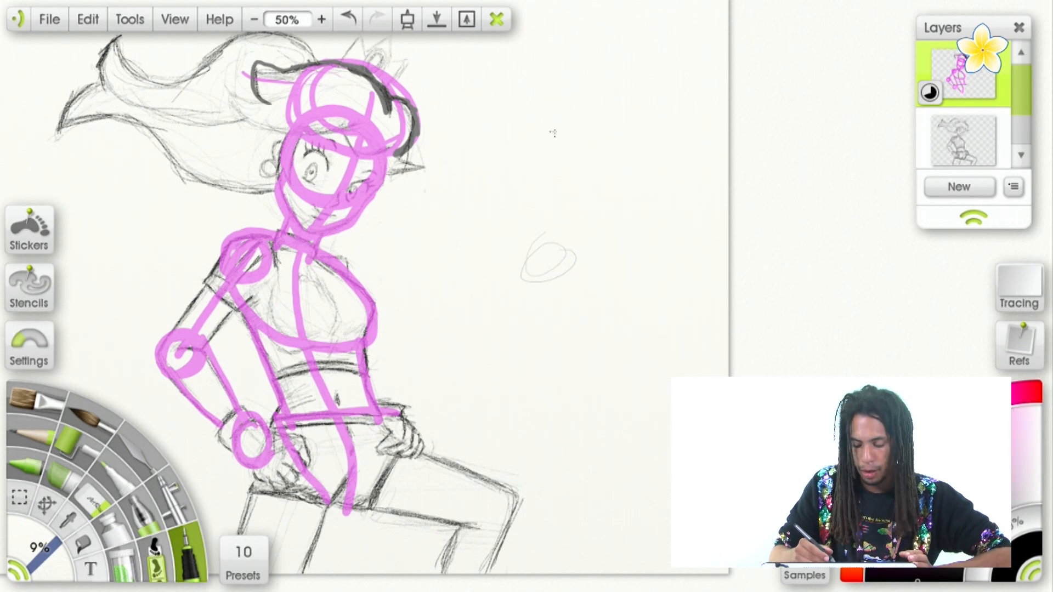
pyautogui.moveTo(523, 76)
pyautogui.mouseDown()
pyautogui.moveTo(578, 128)
pyautogui.moveTo(570, 151)
pyautogui.mouseUp()
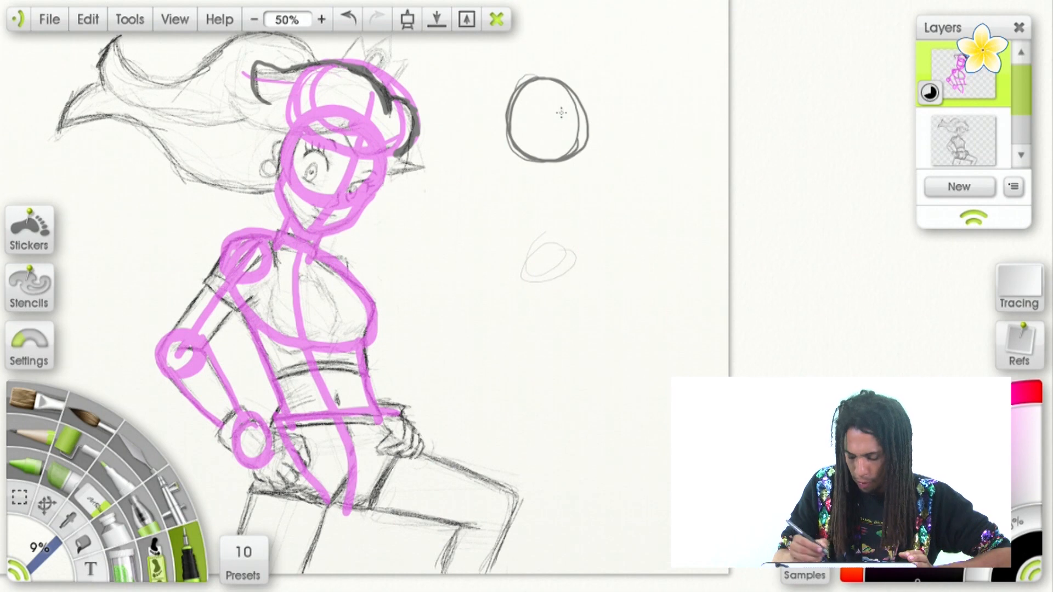
pyautogui.click(348, 19)
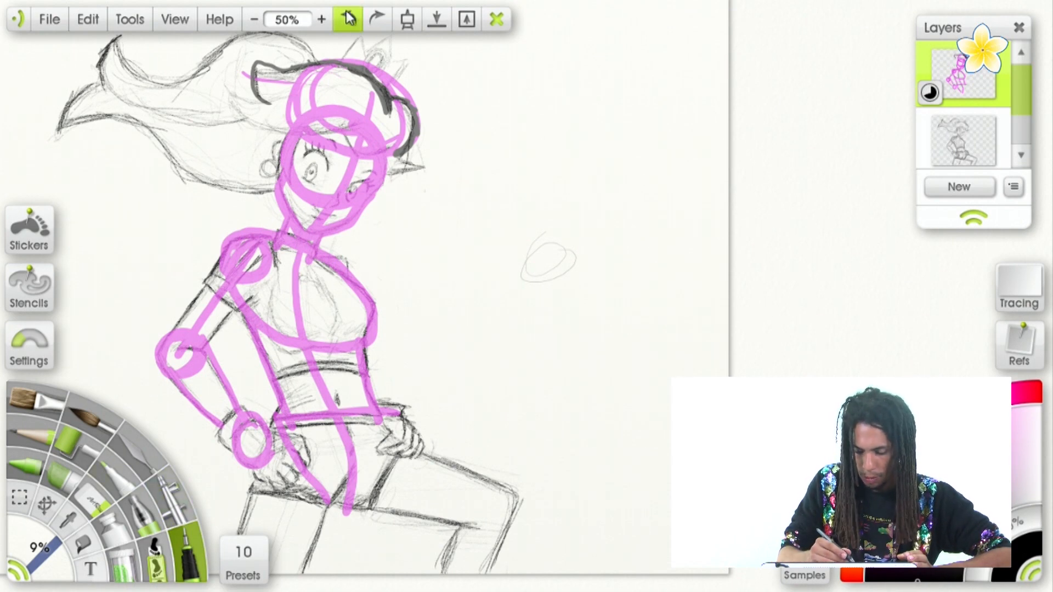
pyautogui.click(348, 19)
pyautogui.click(348, 19)
pyautogui.click(348, 19)
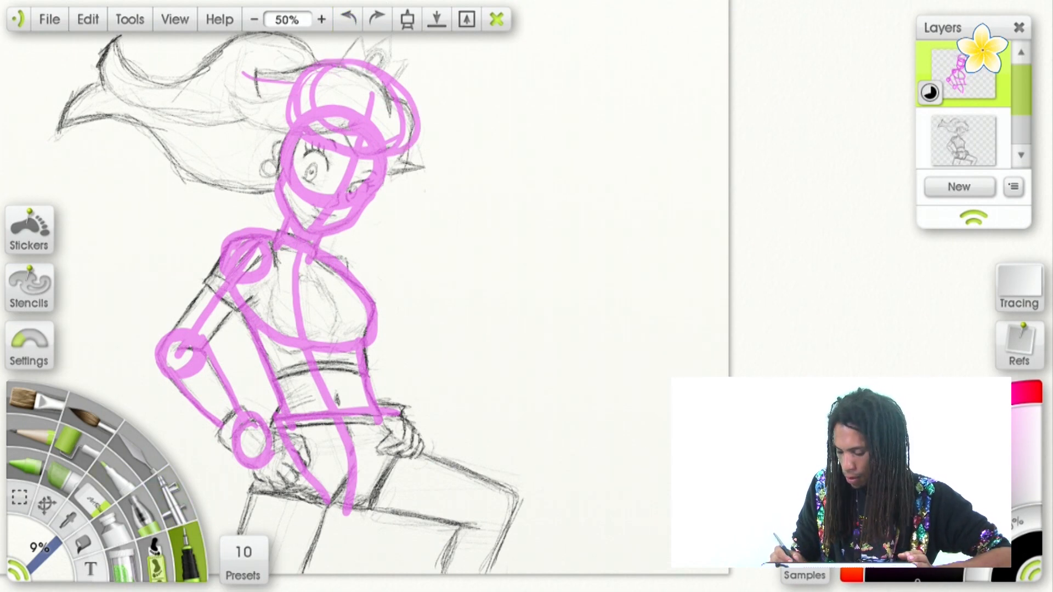
# Set the colour to magenta and sketch a second figure's head, jaw, near shoulder circle and long curved line of action beside the character.
pyautogui.moveTo(917, 576)
pyautogui.mouseDown()
pyautogui.moveTo(951, 466)
pyautogui.moveTo(932, 479)
pyautogui.mouseUp()
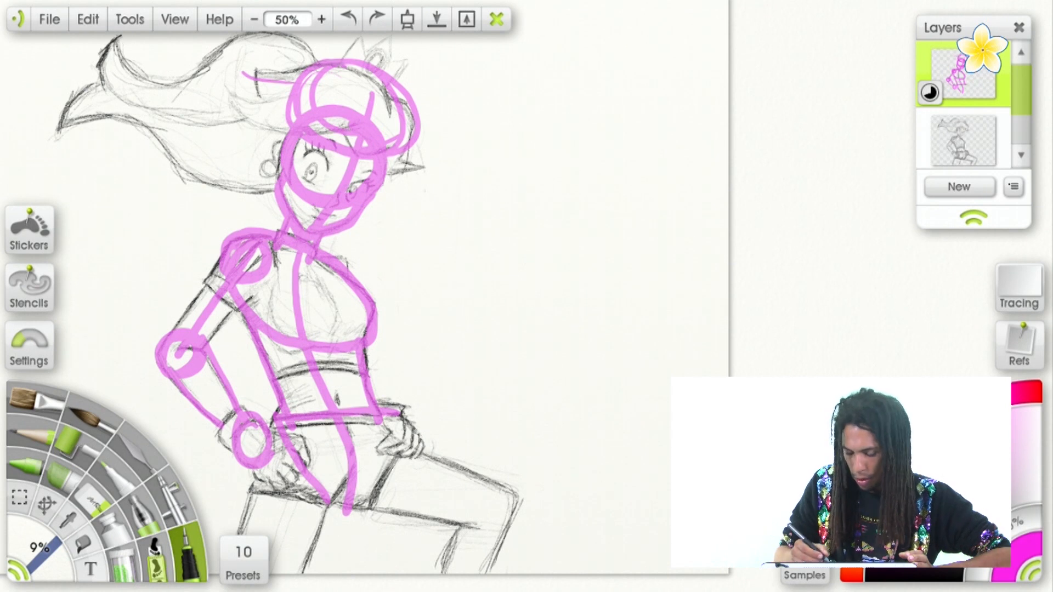
pyautogui.moveTo(586, 93)
pyautogui.mouseDown()
pyautogui.moveTo(571, 87)
pyautogui.moveTo(619, 167)
pyautogui.moveTo(613, 158)
pyautogui.mouseUp()
pyautogui.moveTo(524, 149)
pyautogui.mouseDown()
pyautogui.moveTo(581, 198)
pyautogui.moveTo(604, 199)
pyautogui.mouseUp()
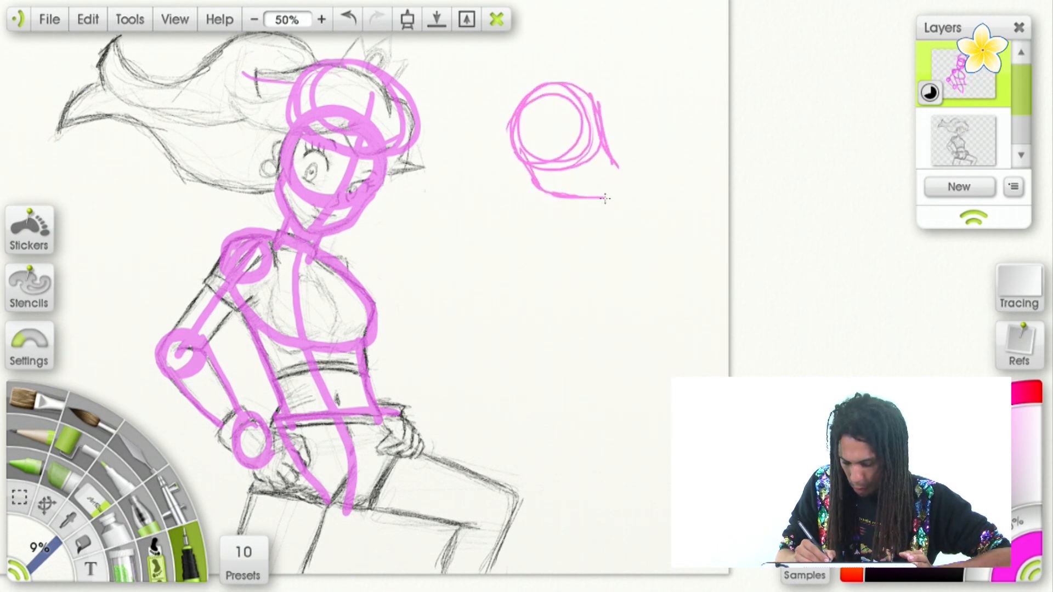
pyautogui.moveTo(602, 112)
pyautogui.mouseDown()
pyautogui.moveTo(597, 200)
pyautogui.moveTo(536, 225)
pyautogui.moveTo(573, 209)
pyautogui.moveTo(548, 239)
pyautogui.moveTo(567, 206)
pyautogui.mouseUp()
pyautogui.moveTo(548, 92); pyautogui.dragTo(618, 293)
pyautogui.moveTo(587, 153); pyautogui.dragTo(625, 518)
pyautogui.moveTo(634, 315); pyautogui.dragTo(606, 545)
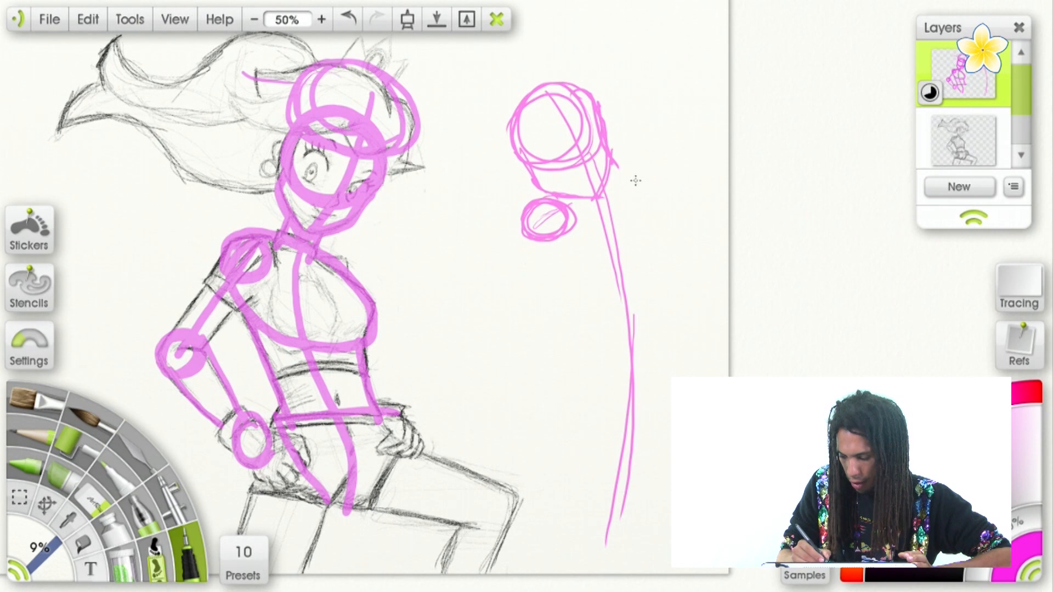
# Add the far shoulder circle, chest oval and tapering torso sides to the second figure.
pyautogui.moveTo(631, 159)
pyautogui.mouseDown()
pyautogui.moveTo(656, 175)
pyautogui.moveTo(625, 159)
pyautogui.mouseUp()
pyautogui.moveTo(557, 236)
pyautogui.mouseDown()
pyautogui.moveTo(604, 228)
pyautogui.moveTo(584, 189)
pyautogui.moveTo(603, 258)
pyautogui.moveTo(587, 189)
pyautogui.moveTo(629, 234)
pyautogui.moveTo(586, 204)
pyautogui.mouseUp()
pyautogui.moveTo(551, 240); pyautogui.dragTo(594, 299)
pyautogui.moveTo(565, 265); pyautogui.dragTo(589, 316)
pyautogui.moveTo(648, 227)
pyautogui.mouseDown()
pyautogui.moveTo(650, 280)
pyautogui.moveTo(661, 290)
pyautogui.mouseUp()
# Sketch the second figure's waistline and a long flared skirt with a curved hem.
pyautogui.moveTo(589, 310)
pyautogui.mouseDown()
pyautogui.moveTo(564, 308)
pyautogui.moveTo(657, 284)
pyautogui.moveTo(707, 377)
pyautogui.mouseUp()
pyautogui.moveTo(595, 281); pyautogui.dragTo(549, 408)
pyautogui.moveTo(567, 297); pyautogui.dragTo(504, 508)
pyautogui.moveTo(559, 327); pyautogui.dragTo(502, 530)
pyautogui.moveTo(500, 520); pyautogui.dragTo(550, 574)
pyautogui.moveTo(627, 548); pyautogui.dragTo(670, 565)
pyautogui.moveTo(712, 347); pyautogui.dragTo(715, 573)
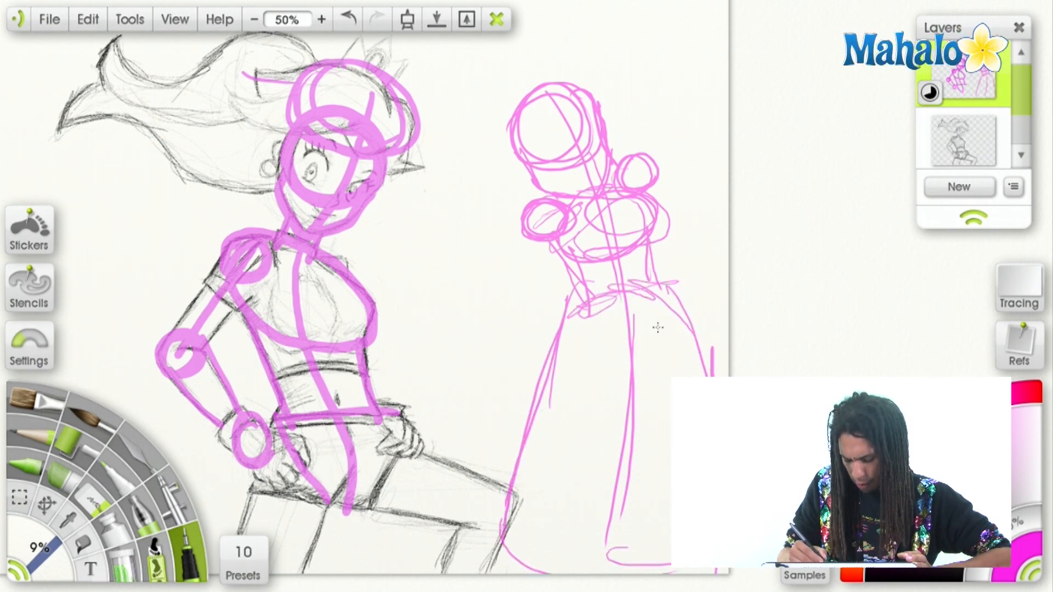
# Draw both of the second figure's arms reaching out sideways from the shoulder circles, and rough in the puffed sleeves.
pyautogui.moveTo(531, 236)
pyautogui.mouseDown()
pyautogui.moveTo(524, 259)
pyautogui.moveTo(508, 233)
pyautogui.moveTo(555, 195)
pyautogui.moveTo(546, 245)
pyautogui.moveTo(666, 241)
pyautogui.mouseUp()
pyautogui.moveTo(565, 214); pyautogui.dragTo(688, 243)
pyautogui.moveTo(529, 241); pyautogui.dragTo(685, 267)
pyautogui.moveTo(562, 241)
pyautogui.mouseDown()
pyautogui.moveTo(700, 269)
pyautogui.moveTo(721, 262)
pyautogui.mouseUp()
pyautogui.moveTo(639, 159)
pyautogui.mouseDown()
pyautogui.moveTo(614, 181)
pyautogui.moveTo(726, 200)
pyautogui.mouseUp()
pyautogui.moveTo(653, 192); pyautogui.dragTo(731, 211)
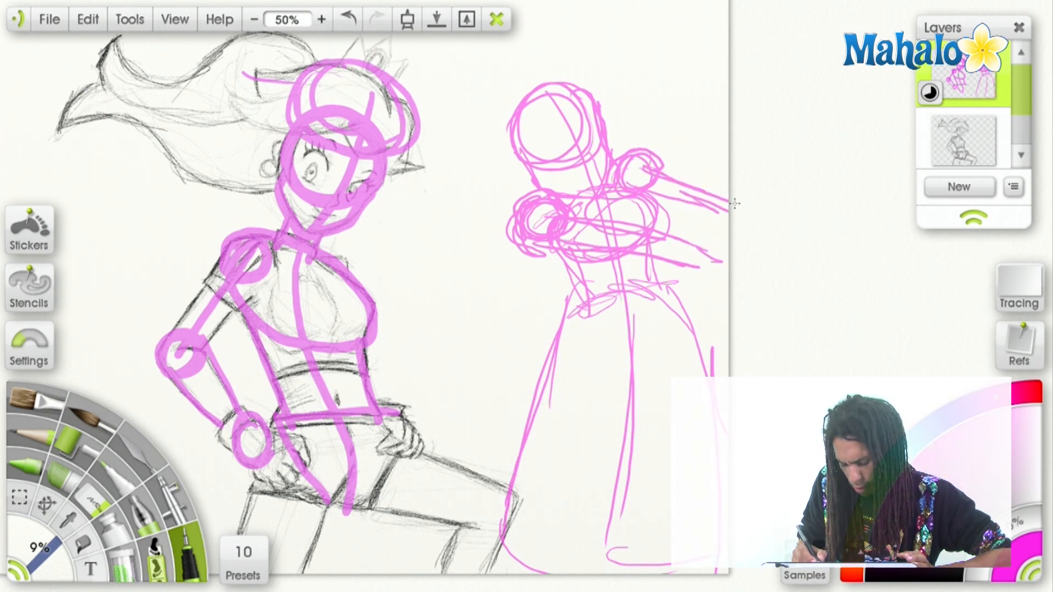
pyautogui.moveTo(680, 239); pyautogui.dragTo(724, 248)
pyautogui.moveTo(684, 243); pyautogui.dragTo(717, 255)
pyautogui.moveTo(674, 195)
pyautogui.mouseDown()
pyautogui.moveTo(727, 214)
pyautogui.moveTo(685, 255)
pyautogui.mouseUp()
# Rough in the second figure's swept-back hair around the head and add a curved eye guideline across the face.
pyautogui.moveTo(508, 156)
pyautogui.mouseDown()
pyautogui.moveTo(503, 166)
pyautogui.moveTo(543, 129)
pyautogui.moveTo(567, 151)
pyautogui.moveTo(470, 170)
pyautogui.moveTo(546, 185)
pyautogui.moveTo(562, 134)
pyautogui.moveTo(609, 130)
pyautogui.moveTo(591, 170)
pyautogui.moveTo(462, 182)
pyautogui.mouseUp()
pyautogui.moveTo(467, 167)
pyautogui.mouseDown()
pyautogui.moveTo(533, 134)
pyautogui.moveTo(460, 192)
pyautogui.moveTo(521, 199)
pyautogui.mouseUp()
pyautogui.moveTo(562, 170); pyautogui.dragTo(595, 256)
pyautogui.moveTo(548, 225); pyautogui.dragTo(577, 211)
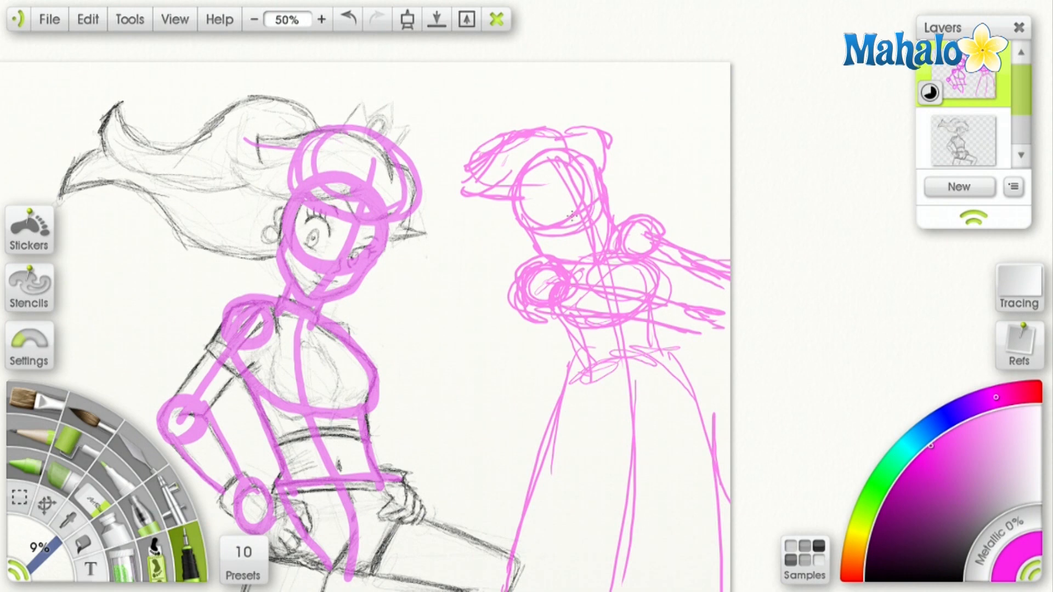
# Switch to black and draw the second figure's eyes, nose, mouth, face contour and ear, redoing the mouth once.
pyautogui.moveTo(917, 557); pyautogui.dragTo(912, 586)
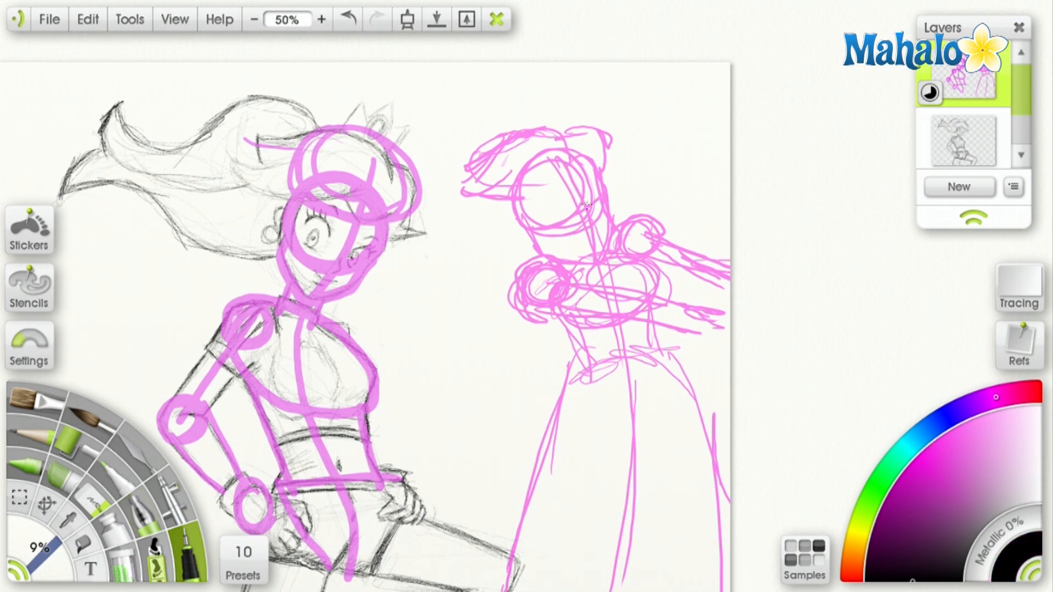
pyautogui.moveTo(547, 210); pyautogui.dragTo(562, 204)
pyautogui.moveTo(597, 191); pyautogui.dragTo(593, 204)
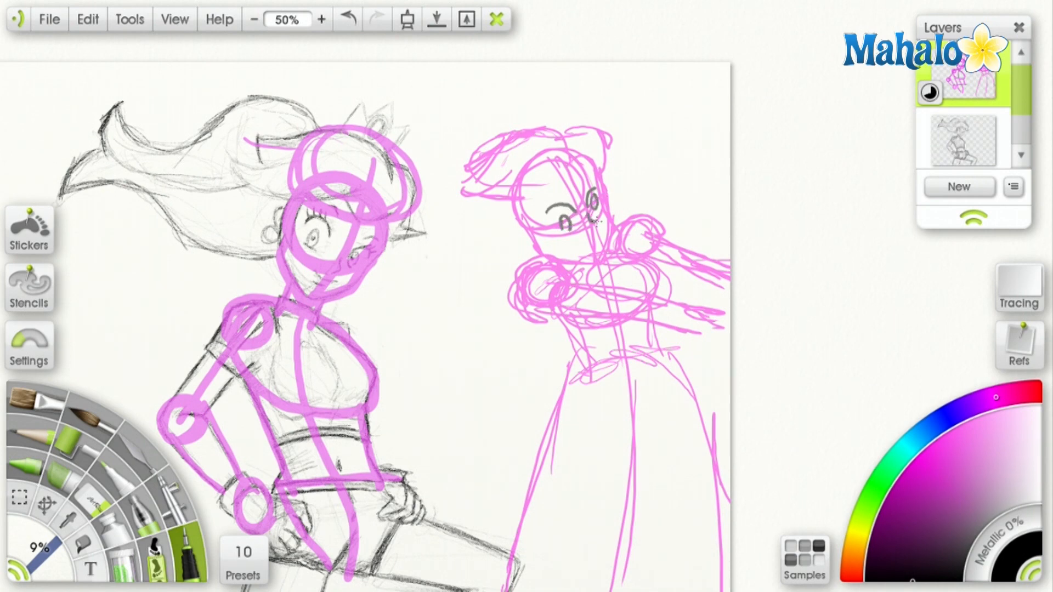
pyautogui.moveTo(575, 243); pyautogui.dragTo(600, 235)
pyautogui.click(349, 20)
pyautogui.moveTo(582, 241); pyautogui.dragTo(600, 233)
pyautogui.moveTo(597, 169); pyautogui.dragTo(617, 230)
pyautogui.moveTo(523, 226); pyautogui.dragTo(534, 244)
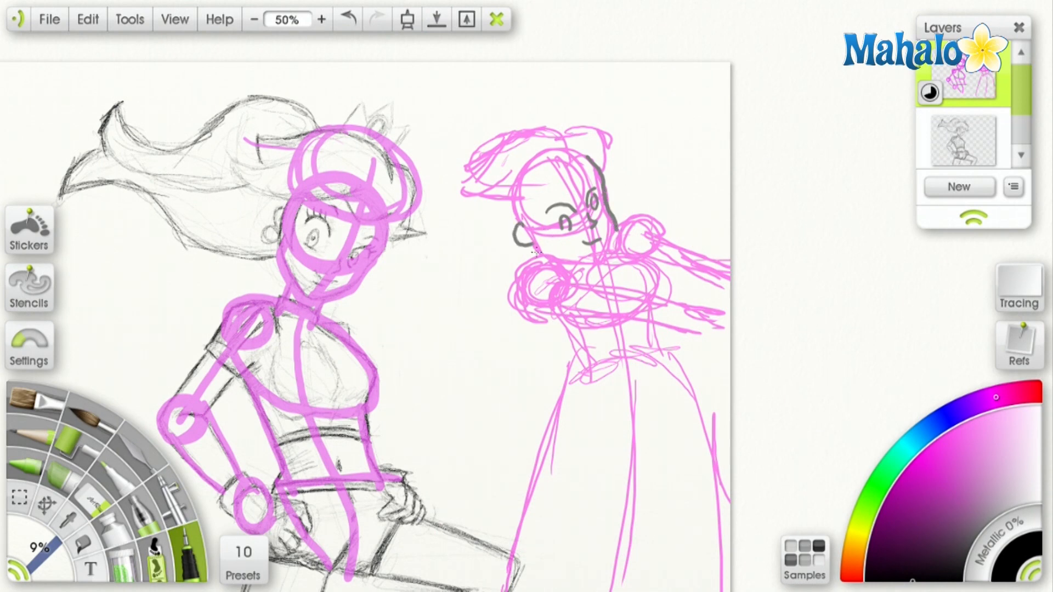
# Outline the second figure's puffed sleeves, sleeve cuffs and near outstretched arm in black.
pyautogui.moveTo(515, 304)
pyautogui.mouseDown()
pyautogui.moveTo(529, 259)
pyautogui.moveTo(550, 263)
pyautogui.mouseUp()
pyautogui.moveTo(617, 247)
pyautogui.mouseDown()
pyautogui.moveTo(658, 216)
pyautogui.moveTo(668, 230)
pyautogui.mouseUp()
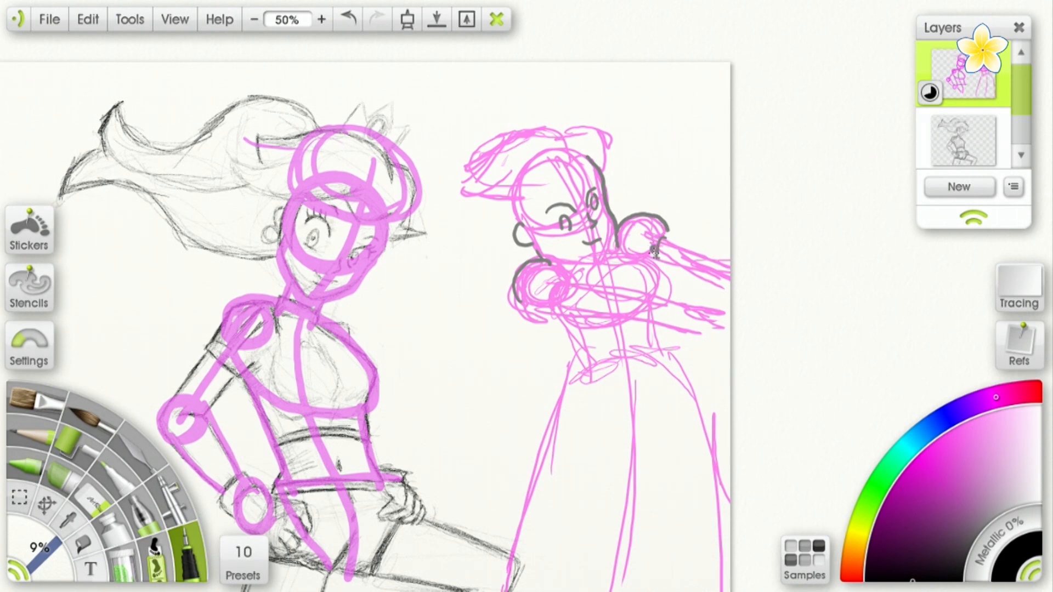
pyautogui.moveTo(666, 233); pyautogui.dragTo(674, 239)
pyautogui.moveTo(551, 306)
pyautogui.mouseDown()
pyautogui.moveTo(556, 282)
pyautogui.moveTo(542, 307)
pyautogui.moveTo(693, 317)
pyautogui.mouseUp()
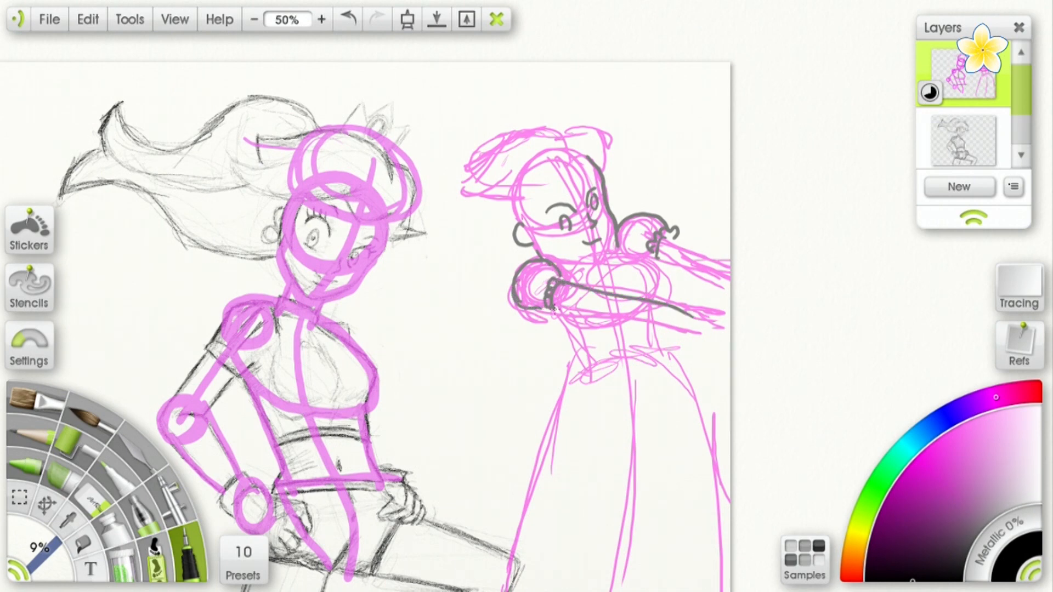
pyautogui.moveTo(532, 306); pyautogui.dragTo(671, 329)
# Outline the second figure's torso sides, draped overskirt and long skirt edge in black.
pyautogui.moveTo(553, 317); pyautogui.dragTo(573, 362)
pyautogui.moveTo(658, 326); pyautogui.dragTo(665, 369)
pyautogui.moveTo(571, 363)
pyautogui.mouseDown()
pyautogui.moveTo(547, 399)
pyautogui.moveTo(590, 448)
pyautogui.mouseUp()
pyautogui.moveTo(573, 440)
pyautogui.mouseDown()
pyautogui.moveTo(633, 403)
pyautogui.moveTo(631, 382)
pyautogui.moveTo(650, 368)
pyautogui.moveTo(683, 411)
pyautogui.mouseUp()
pyautogui.moveTo(668, 355)
pyautogui.mouseDown()
pyautogui.moveTo(671, 416)
pyautogui.moveTo(667, 291)
pyautogui.mouseUp()
pyautogui.moveTo(545, 341); pyautogui.dragTo(496, 477)
pyautogui.moveTo(629, 412); pyautogui.dragTo(625, 494)
# Outline the second figure's fringe and hair, top it with a jewelled crown and start the hair flowing behind the head.
pyautogui.moveTo(492, 189)
pyautogui.mouseDown()
pyautogui.moveTo(518, 160)
pyautogui.moveTo(582, 147)
pyautogui.moveTo(621, 174)
pyautogui.moveTo(610, 194)
pyautogui.mouseUp()
pyautogui.moveTo(468, 212)
pyautogui.mouseDown()
pyautogui.moveTo(550, 231)
pyautogui.moveTo(566, 202)
pyautogui.moveTo(554, 212)
pyautogui.moveTo(591, 188)
pyautogui.moveTo(612, 197)
pyautogui.mouseUp()
pyautogui.moveTo(536, 149)
pyautogui.mouseDown()
pyautogui.moveTo(529, 122)
pyautogui.moveTo(560, 120)
pyautogui.moveTo(594, 154)
pyautogui.moveTo(554, 121)
pyautogui.mouseUp()
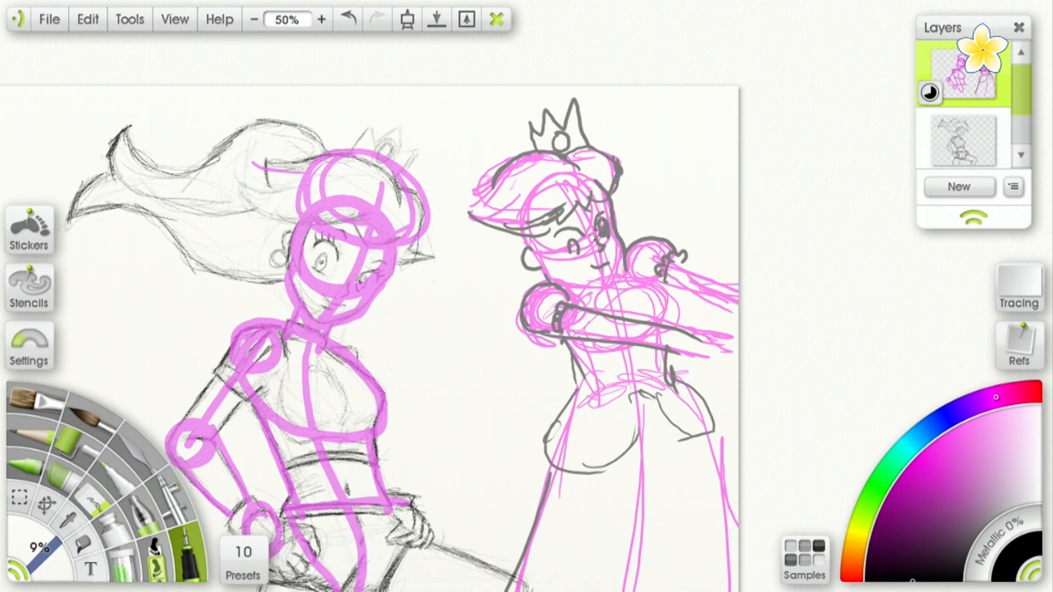
pyautogui.moveTo(573, 248); pyautogui.dragTo(630, 161)
pyautogui.moveTo(533, 104); pyautogui.dragTo(508, 196)
# Try extending the flowing hair downward behind the second figure, and undo those last two strokes.
pyautogui.moveTo(517, 138)
pyautogui.mouseDown()
pyautogui.moveTo(457, 187)
pyautogui.moveTo(533, 222)
pyautogui.moveTo(465, 311)
pyautogui.mouseUp()
pyautogui.moveTo(461, 267)
pyautogui.mouseDown()
pyautogui.moveTo(475, 294)
pyautogui.moveTo(556, 244)
pyautogui.mouseUp()
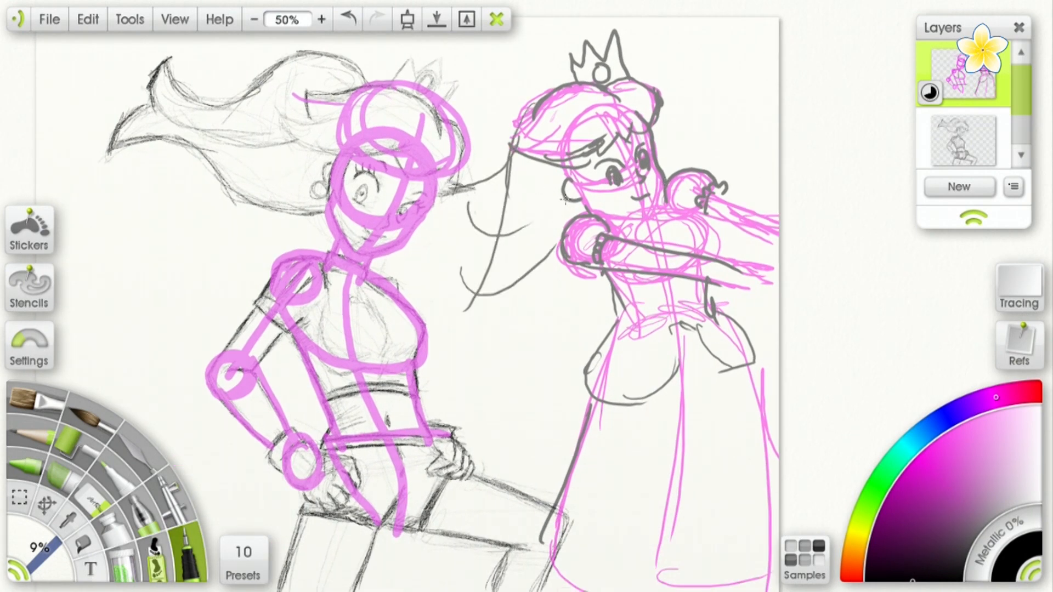
pyautogui.click(346, 20)
pyautogui.click(345, 19)
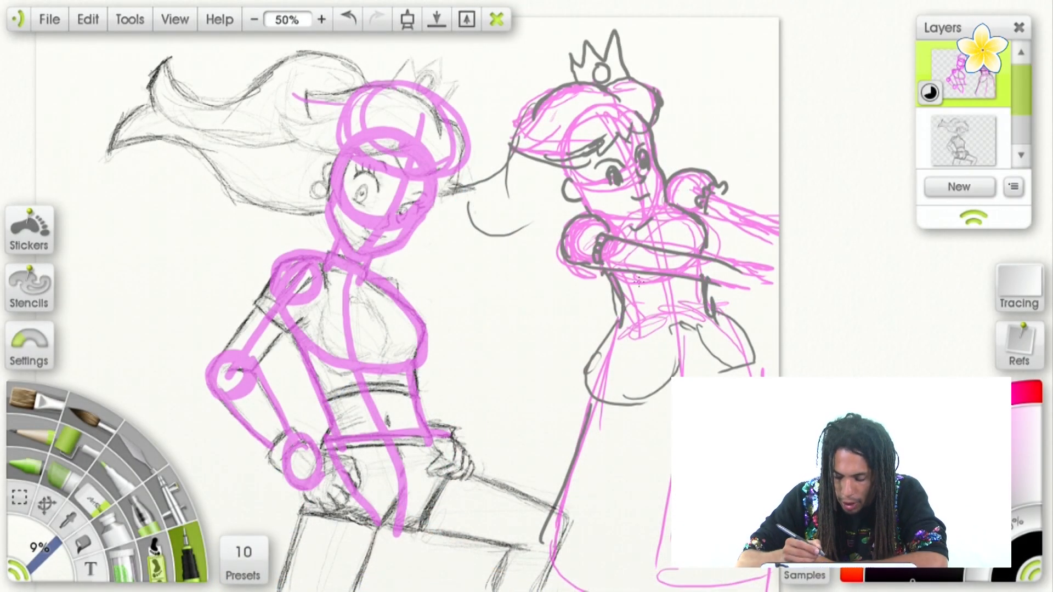
# Hide the interface with Clear Canvas Mode to view both sketches.
pyautogui.moveTo(638, 282); pyautogui.dragTo(657, 153)
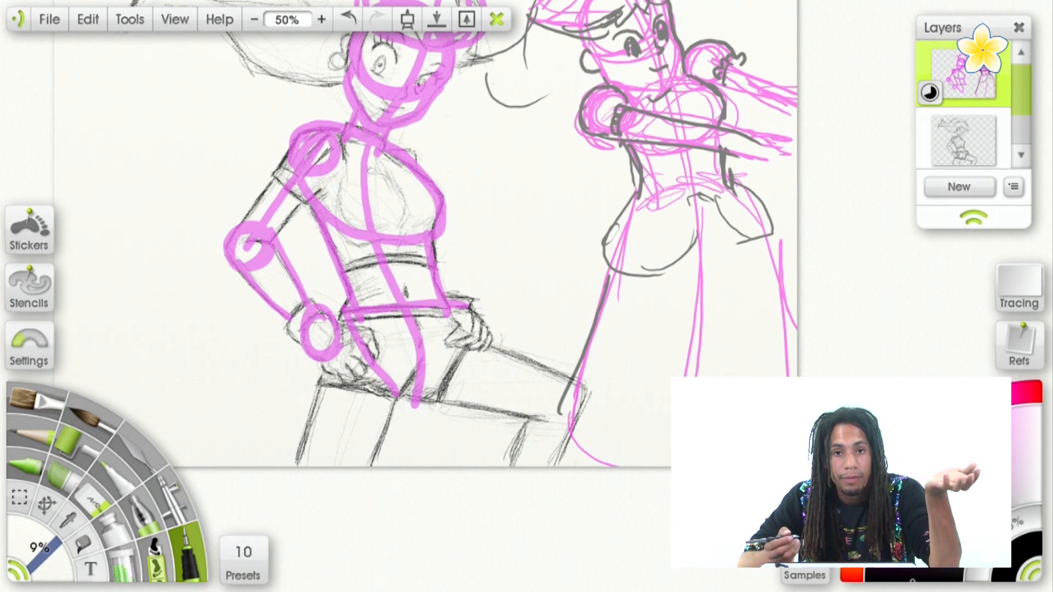
pyautogui.press('Tab')
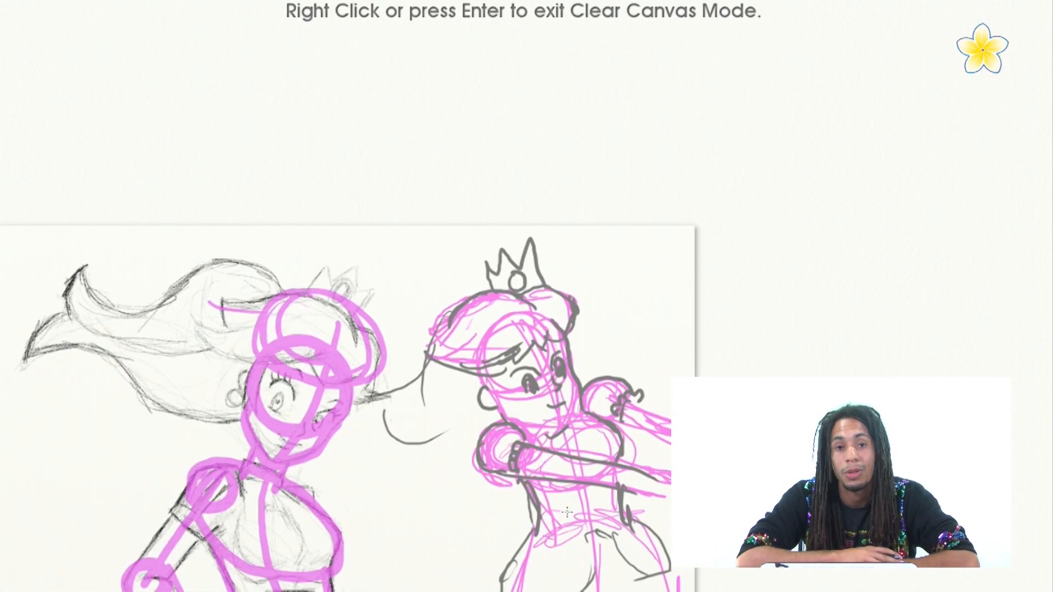